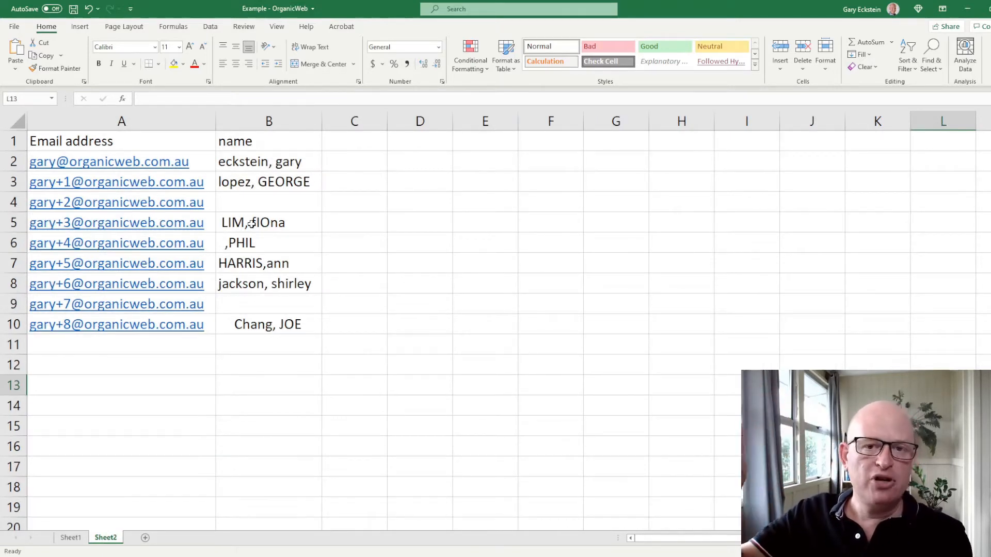
On Sheet1, enter the formula =TRIM(B2) in cell C2 to strip extra spaces from the name.
{"action": "left_click", "coordinate": [71, 546]}
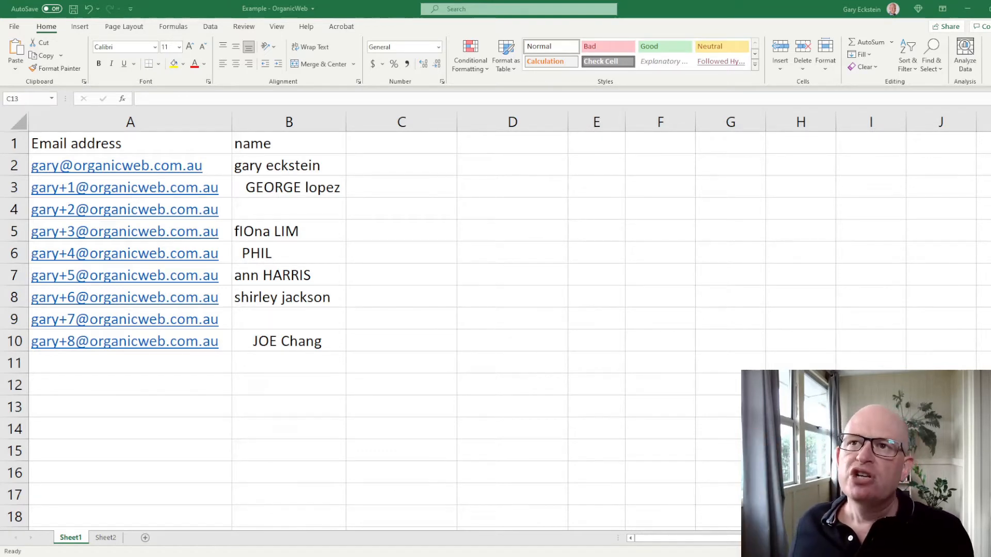
{"action": "left_click", "coordinate": [367, 160]}
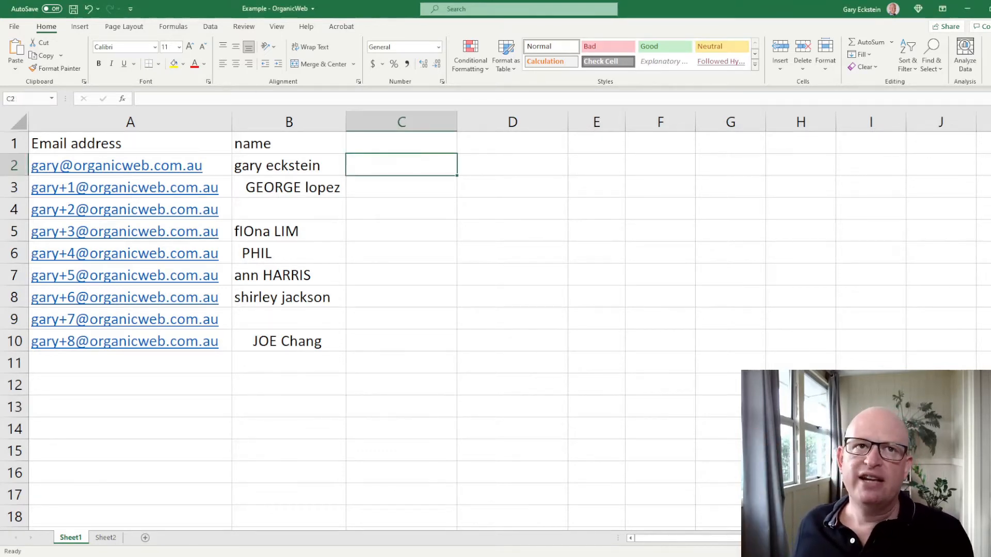
{"action": "key", "text": "alt+Tab"}
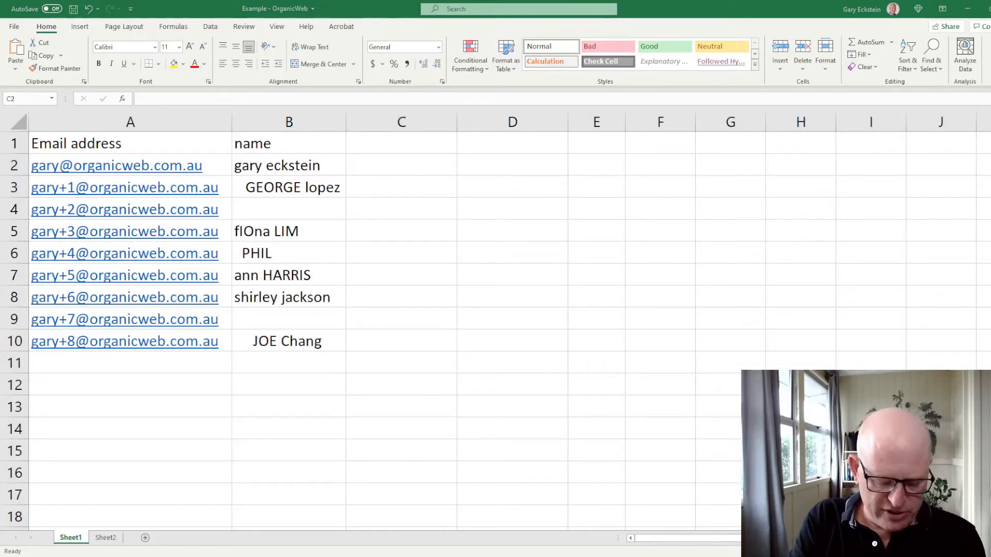
{"action": "left_click", "coordinate": [393, 165]}
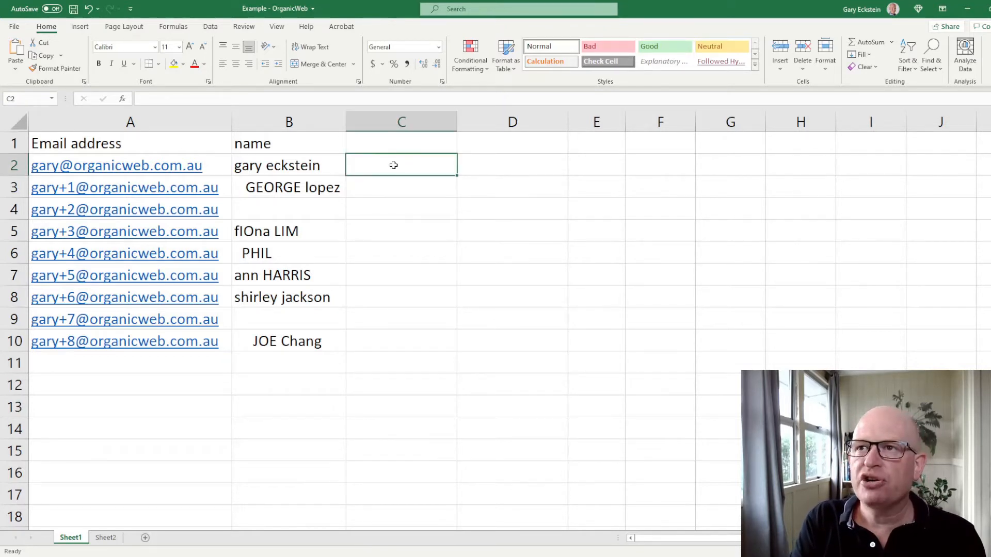
{"action": "left_click", "coordinate": [237, 100]}
{"action": "type", "text": "=TRIM(B2)"}
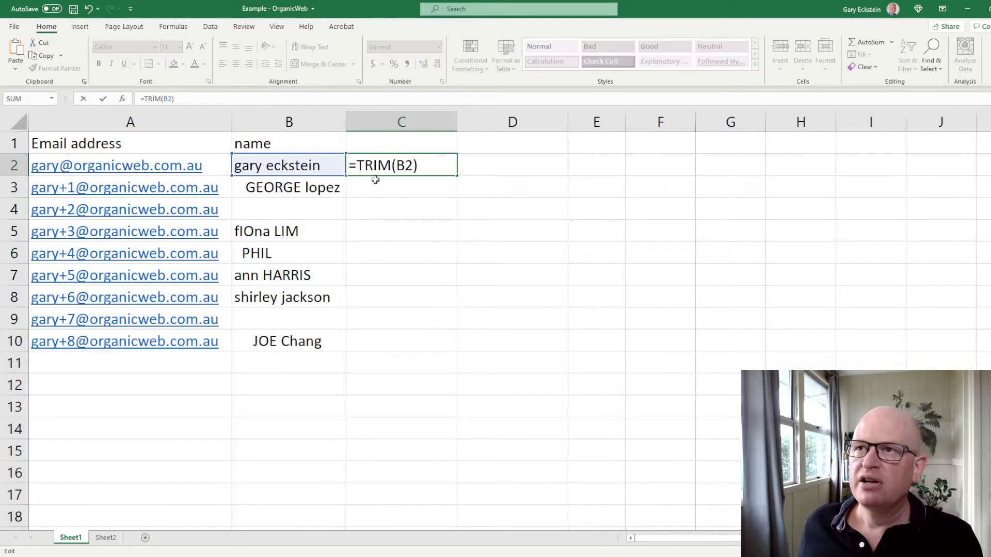
{"action": "key", "text": "Return"}
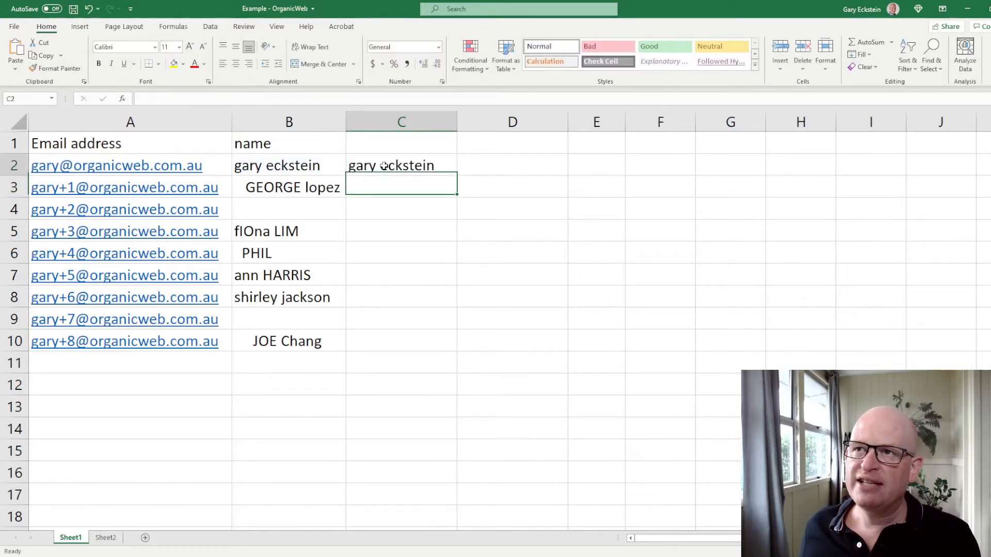
Fill the TRIM formula from C2 down through C10 for every row of the list.
{"action": "key", "text": "Up"}
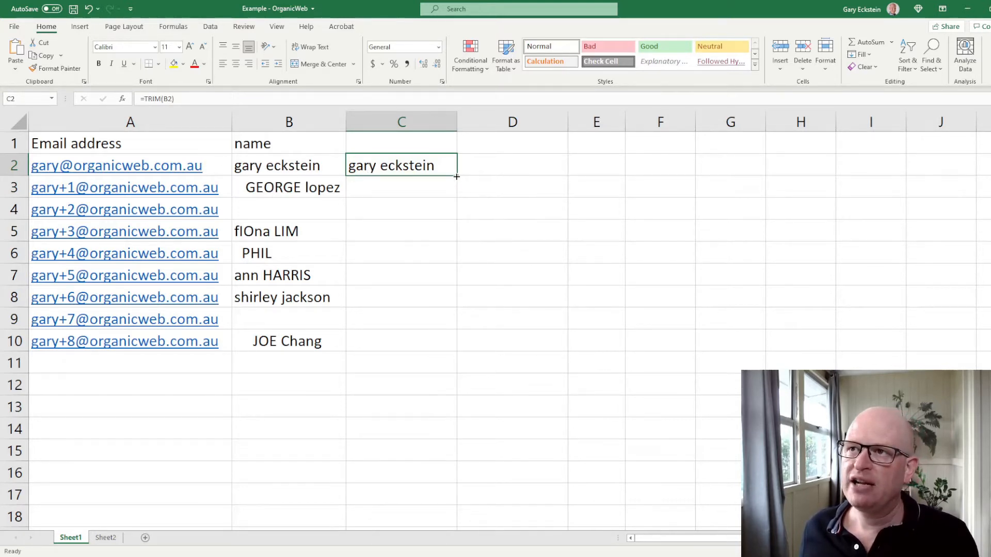
{"action": "left_click_drag", "start_coordinate": [456, 177], "coordinate": [448, 356]}
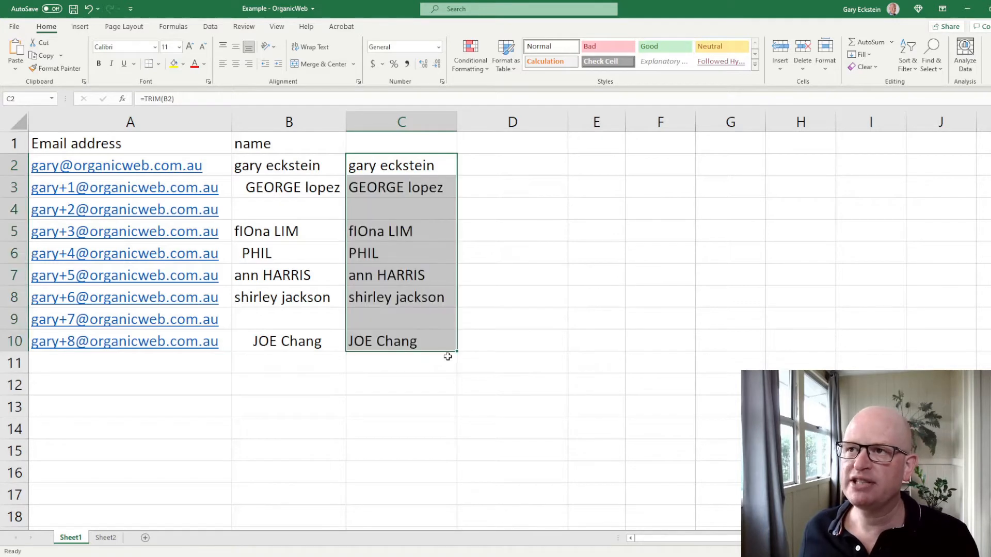
{"action": "left_click", "coordinate": [508, 276]}
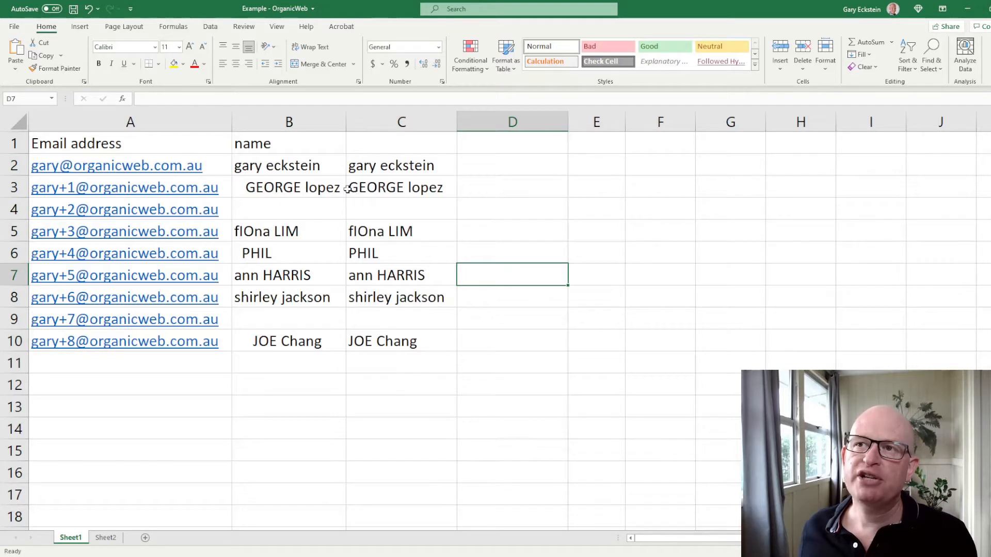
{"action": "left_click", "coordinate": [369, 167]}
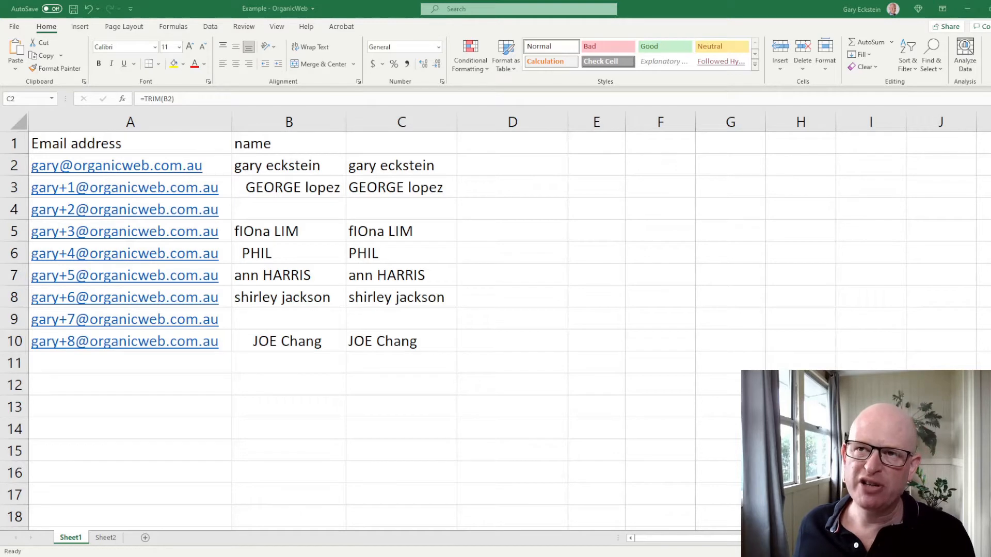
Enter the formula =PROPER(C2) in cell D2 to capitalise the trimmed name properly.
{"action": "left_click", "coordinate": [503, 161]}
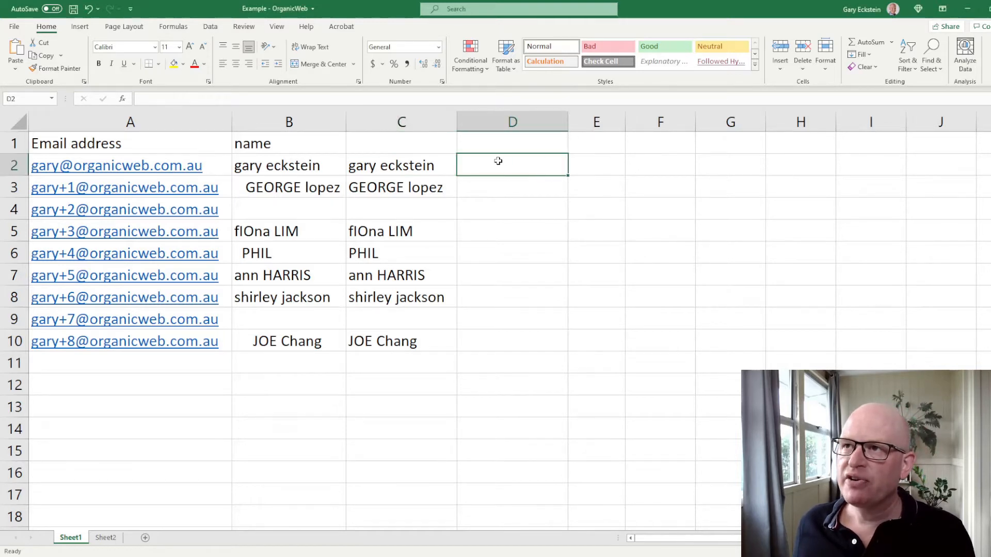
{"action": "left_click", "coordinate": [276, 96]}
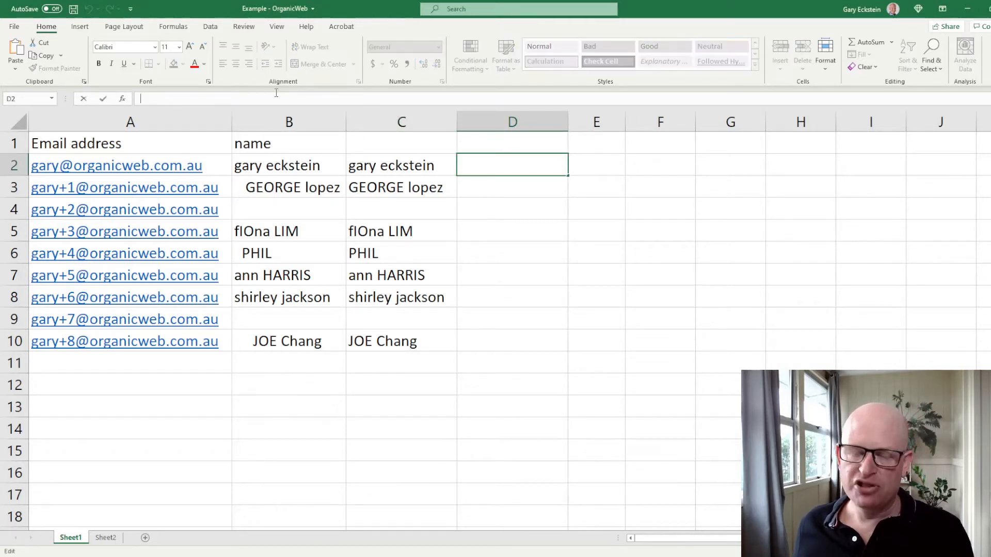
{"action": "type", "text": "=PROPER(C2)"}
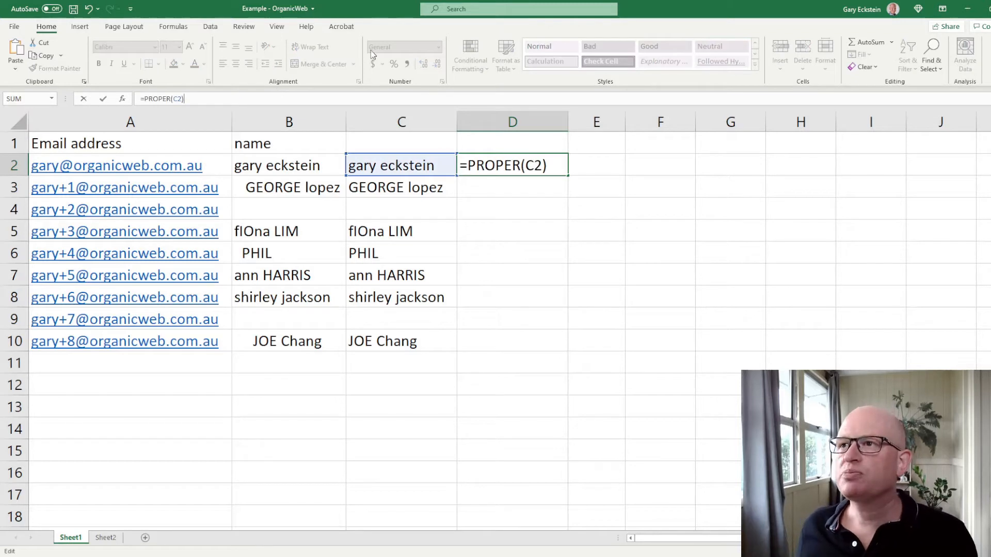
{"action": "left_click", "coordinate": [585, 184]}
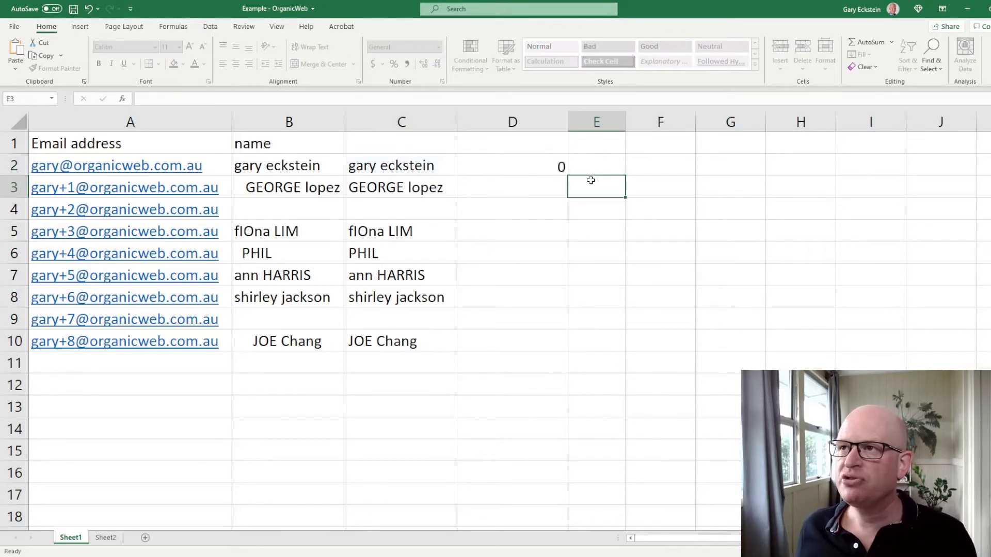
Fill the PROPER formula from D2 down through D10.
{"action": "left_click", "coordinate": [551, 169]}
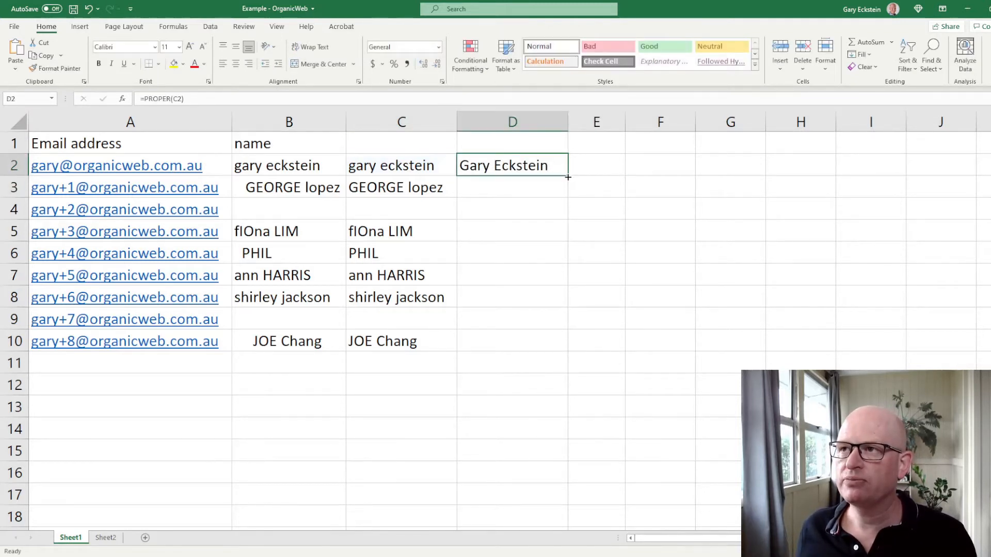
{"action": "left_click_drag", "start_coordinate": [568, 176], "coordinate": [559, 360]}
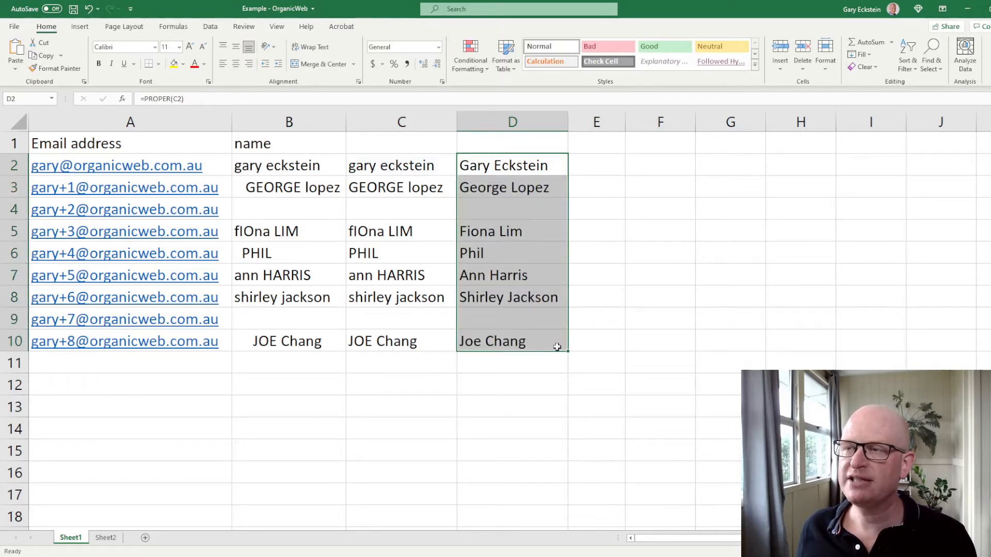
{"action": "left_click", "coordinate": [587, 192]}
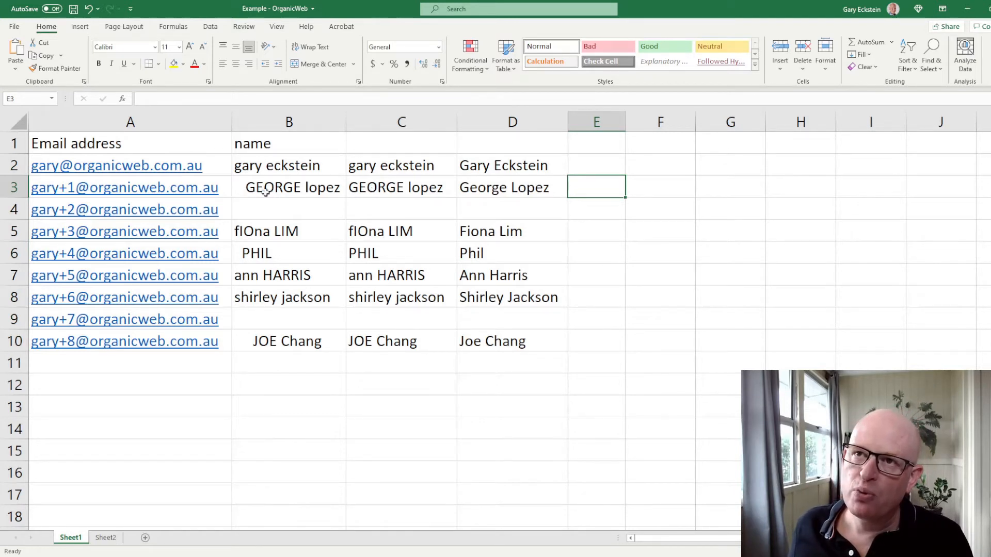
{"action": "left_click", "coordinate": [399, 164]}
{"action": "left_click", "coordinate": [497, 165]}
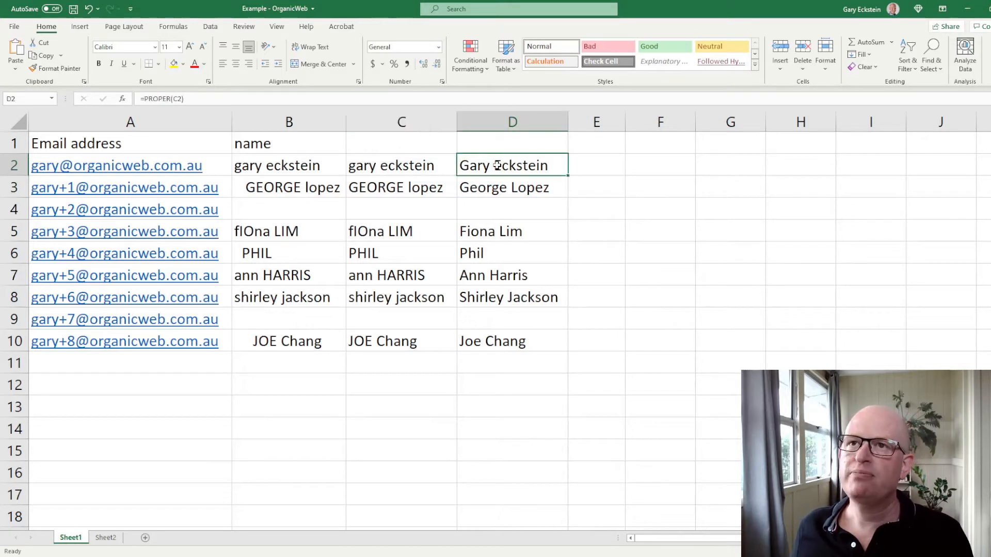
Enter =IF(ISNUMBER(SEARCH(" ",D2)),LEFT(D2,(FIND(" ",D2,1)-1)),D2) in cell E2 to extract the first name.
{"action": "left_click", "coordinate": [571, 167]}
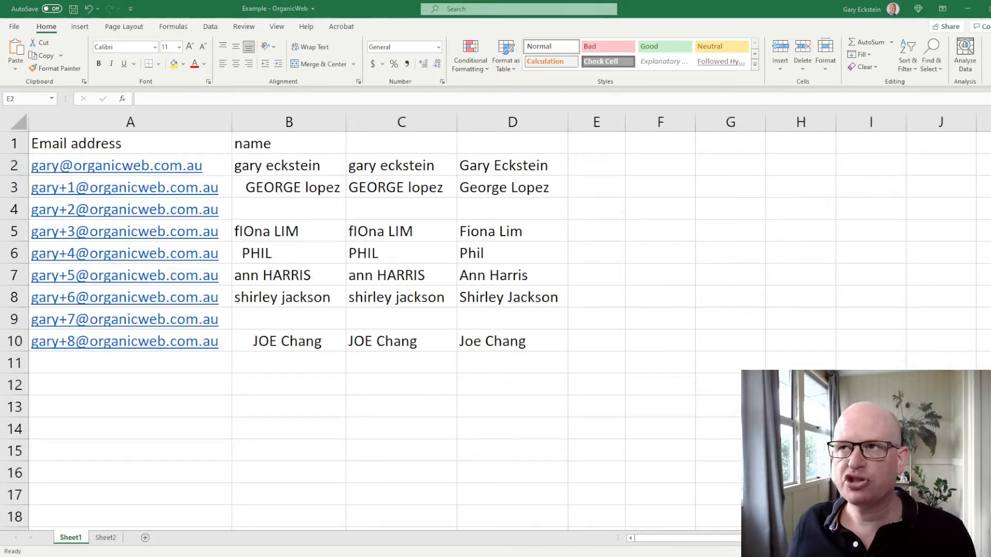
{"action": "left_click", "coordinate": [602, 164]}
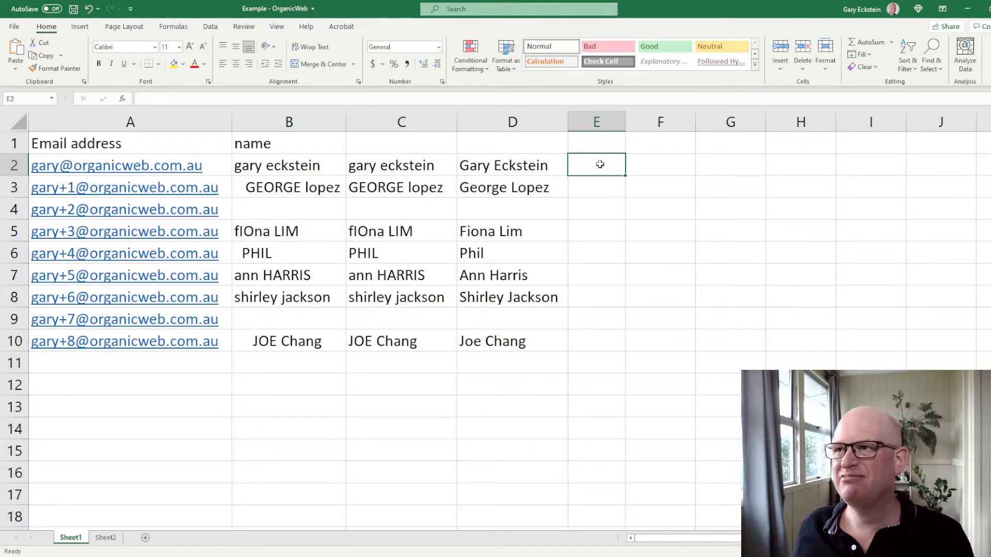
{"action": "left_click", "coordinate": [425, 96]}
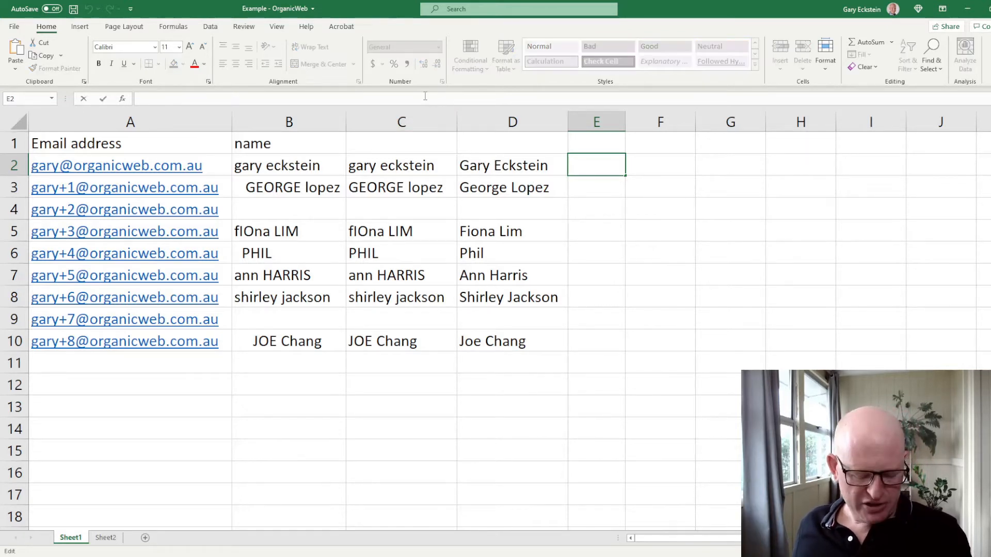
{"action": "type", "text": "=IF(ISNUMBER(SEARCH(\" \",D2)),LEFT(D2,(FIND(\" \",D2,1)-1)),D2)"}
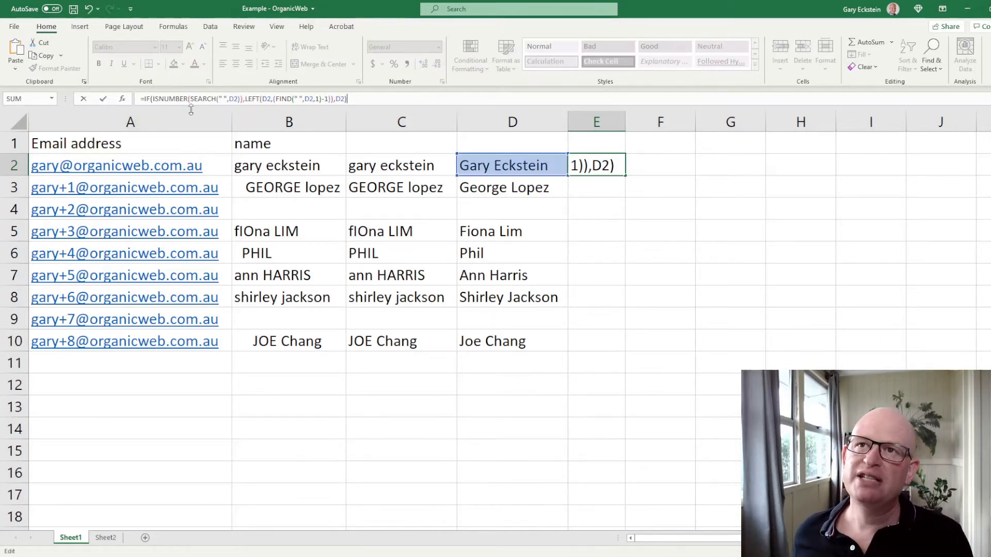
{"action": "left_click", "coordinate": [224, 98]}
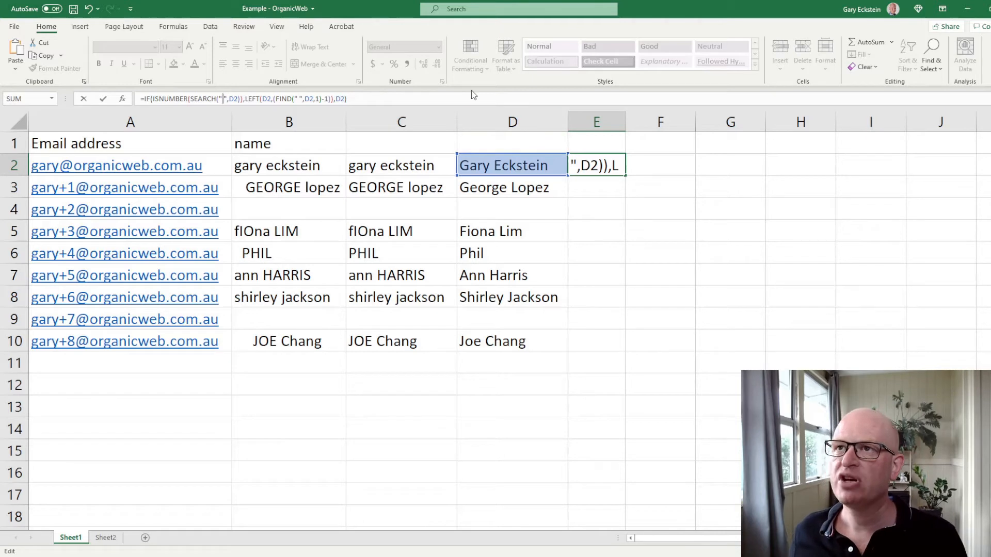
{"action": "key", "text": "Return"}
Fill the first-name formula from E2 down through E10.
{"action": "left_click", "coordinate": [609, 167]}
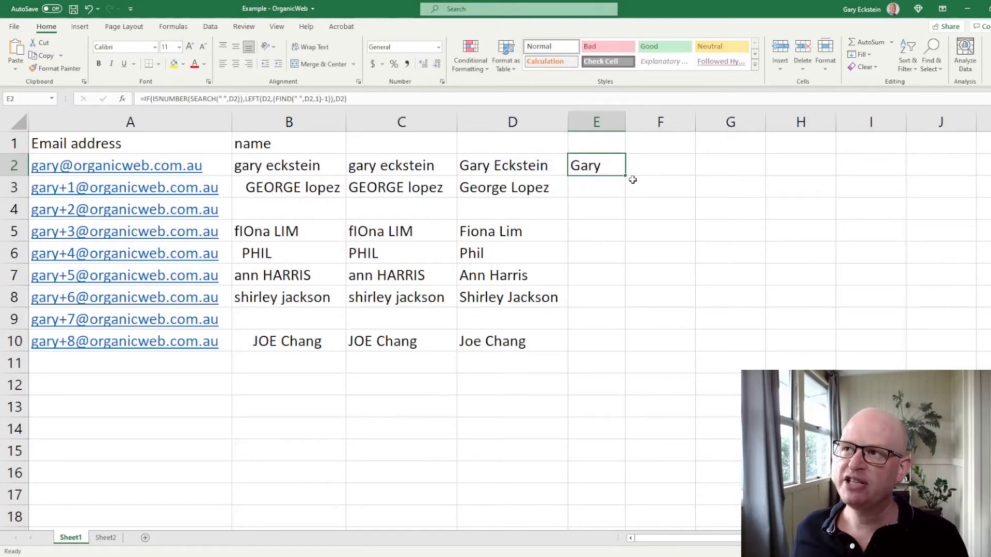
{"action": "left_click_drag", "start_coordinate": [626, 176], "coordinate": [611, 353]}
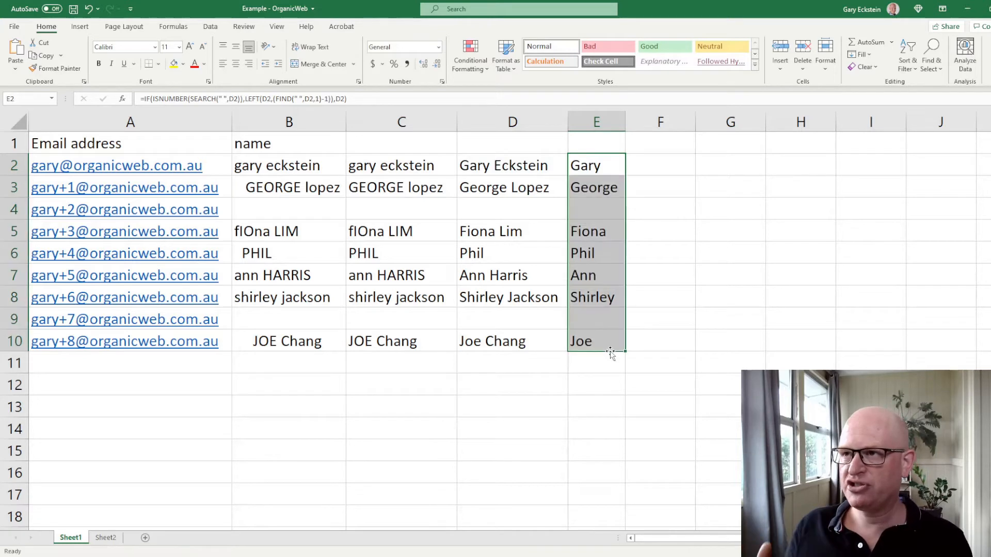
{"action": "left_click", "coordinate": [657, 270]}
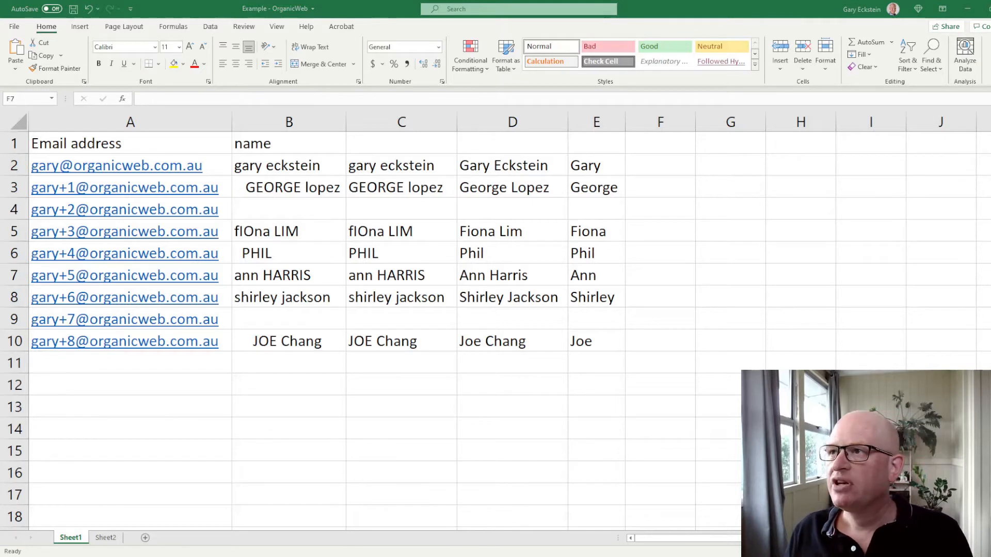
Enter =IF(ISNUMBER(SEARCH(" ",D2)),RIGHT(D2,LEN(D2)-FIND(" ",D2)),"") in cell F2 to extract the last name.
{"action": "left_click", "coordinate": [660, 162]}
{"action": "left_click", "coordinate": [356, 97]}
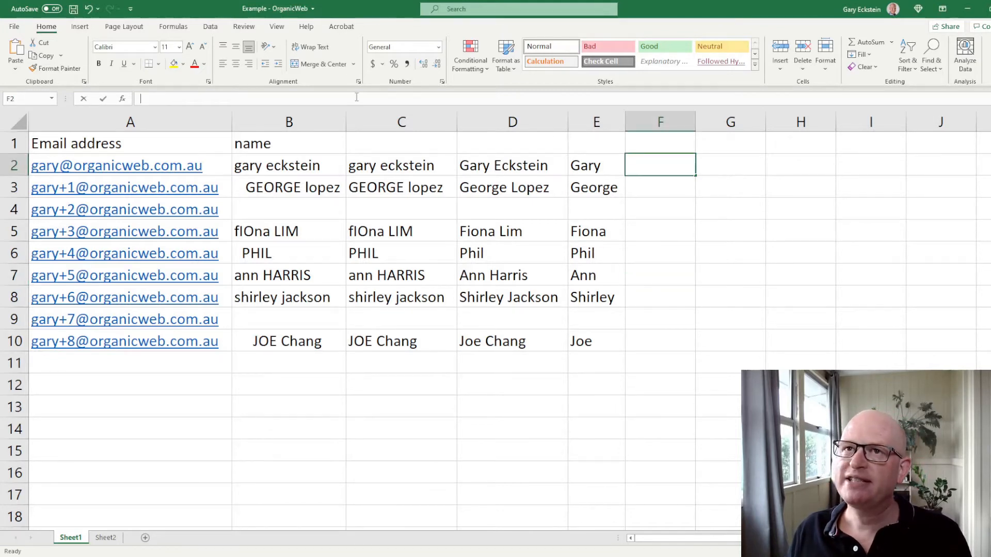
{"action": "type", "text": "=IF(ISNUMBER(SEARCH(\" \",D2)),RIGHT(D2,LEN(D2)-FIND(\" \",D2)),\"\")"}
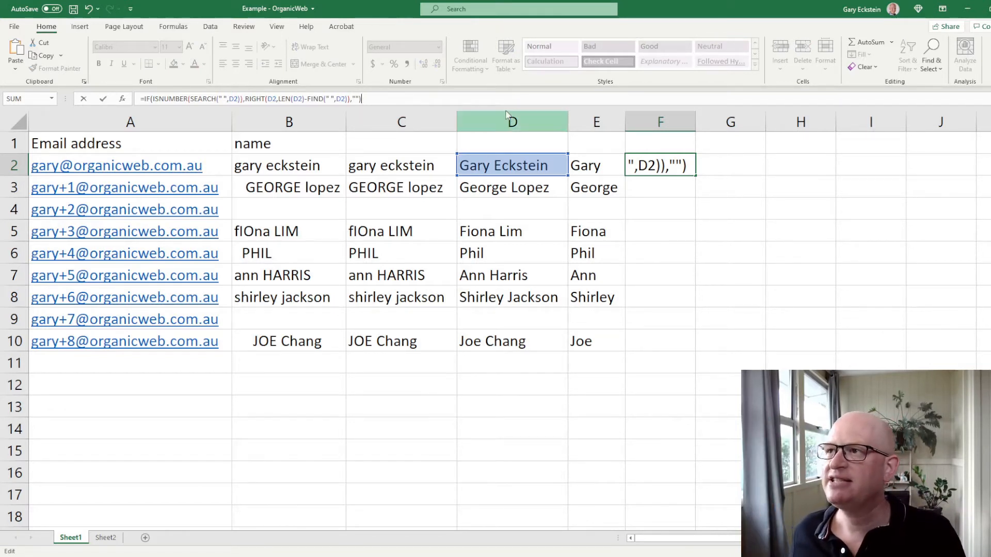
{"action": "key", "text": "Return"}
Fill the last-name formula from F2 down through F10.
{"action": "left_click", "coordinate": [648, 165]}
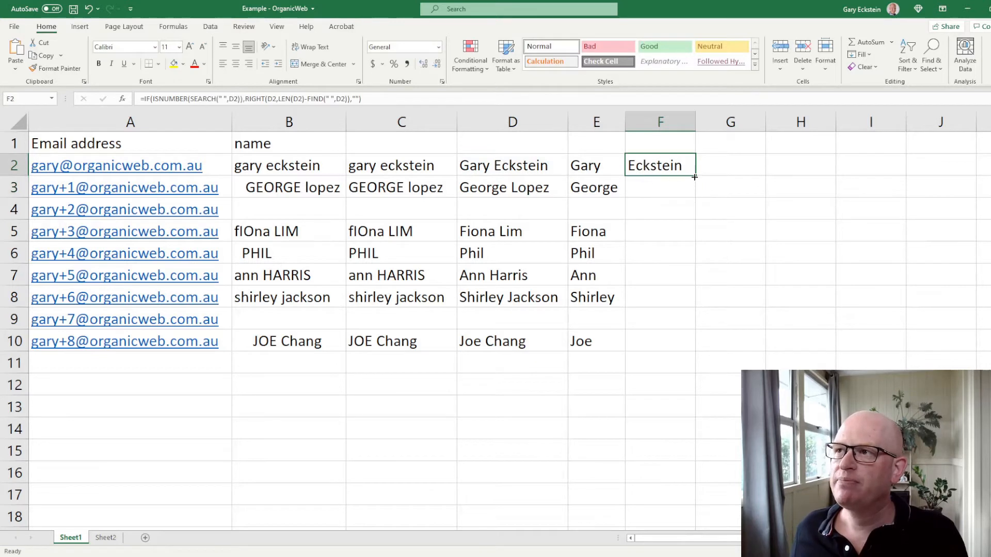
{"action": "left_click_drag", "start_coordinate": [695, 176], "coordinate": [666, 353]}
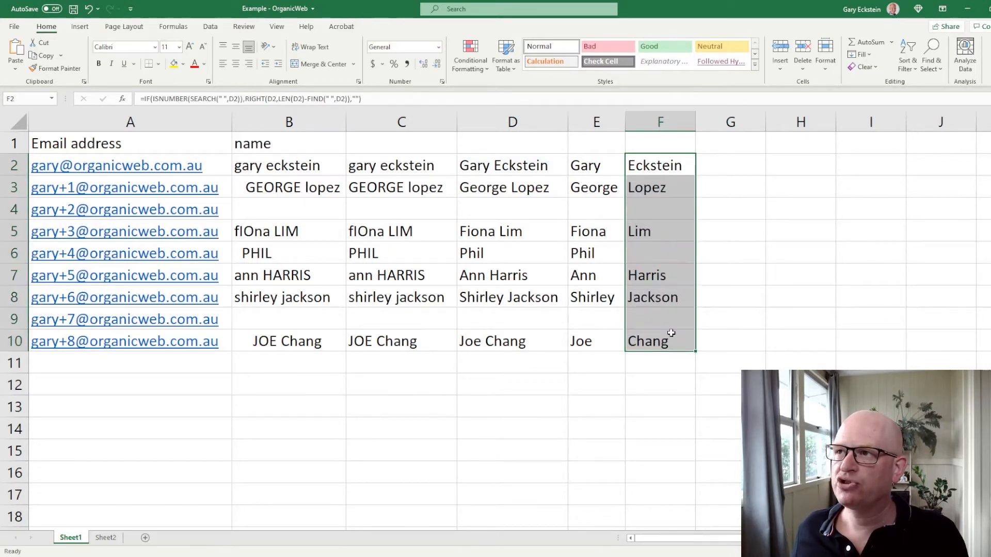
{"action": "left_click", "coordinate": [731, 203]}
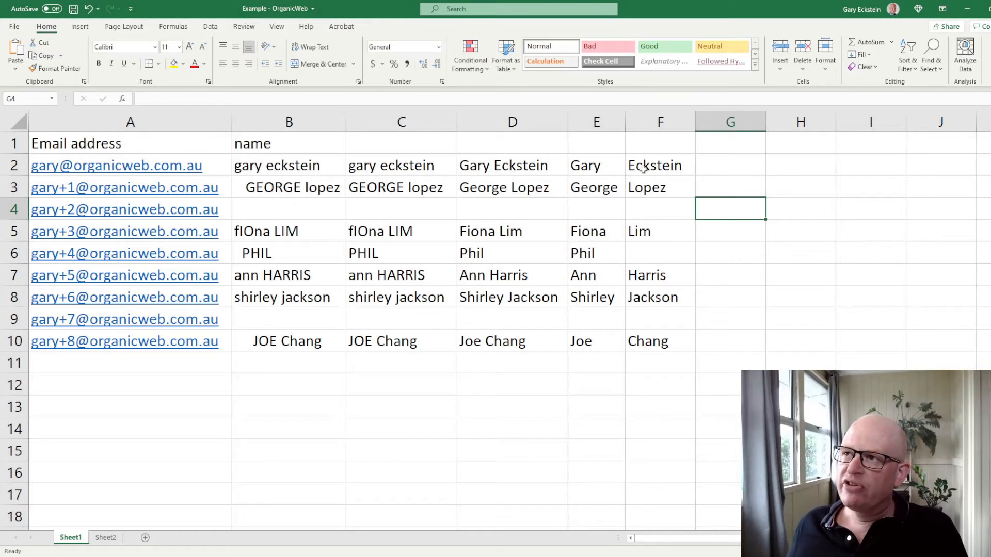
Add the header "First name" in cell E1 and widen column E to fit it.
{"action": "left_click", "coordinate": [611, 145]}
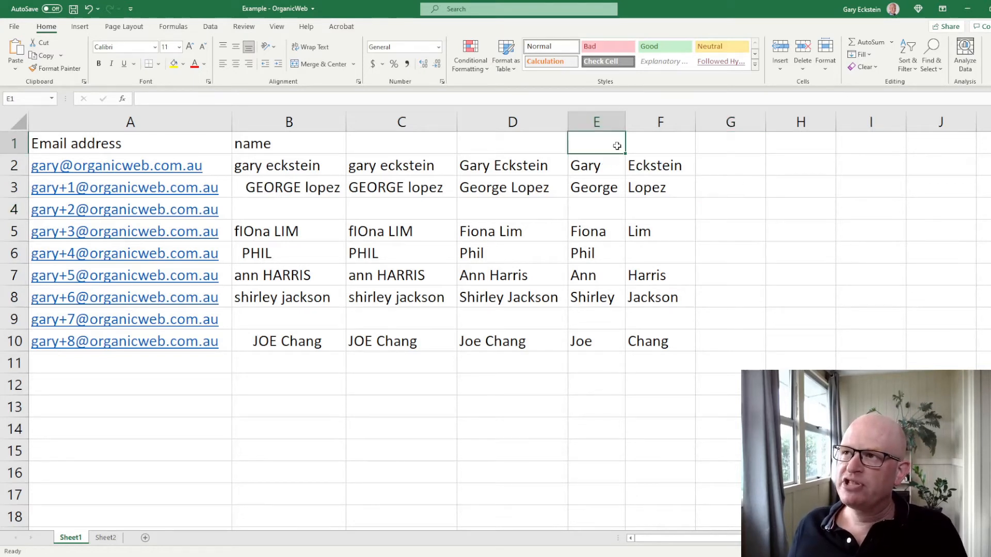
{"action": "type", "text": "First name"}
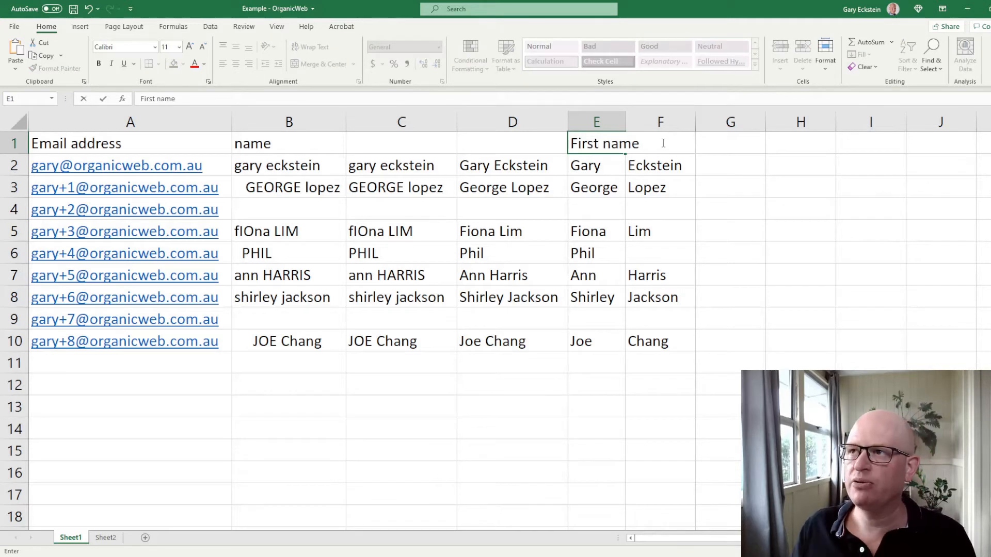
{"action": "left_click", "coordinate": [769, 161]}
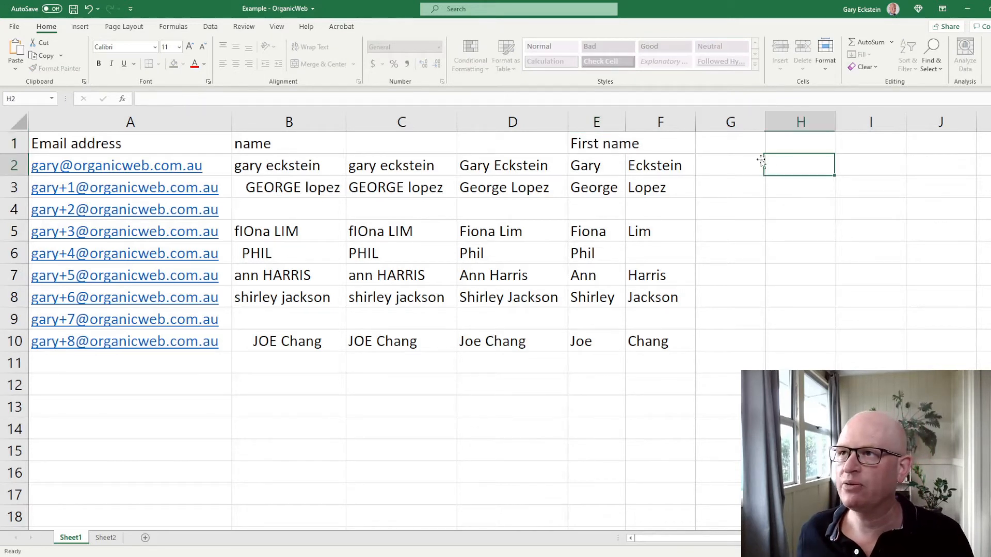
{"action": "left_click_drag", "start_coordinate": [626, 123], "coordinate": [661, 124]}
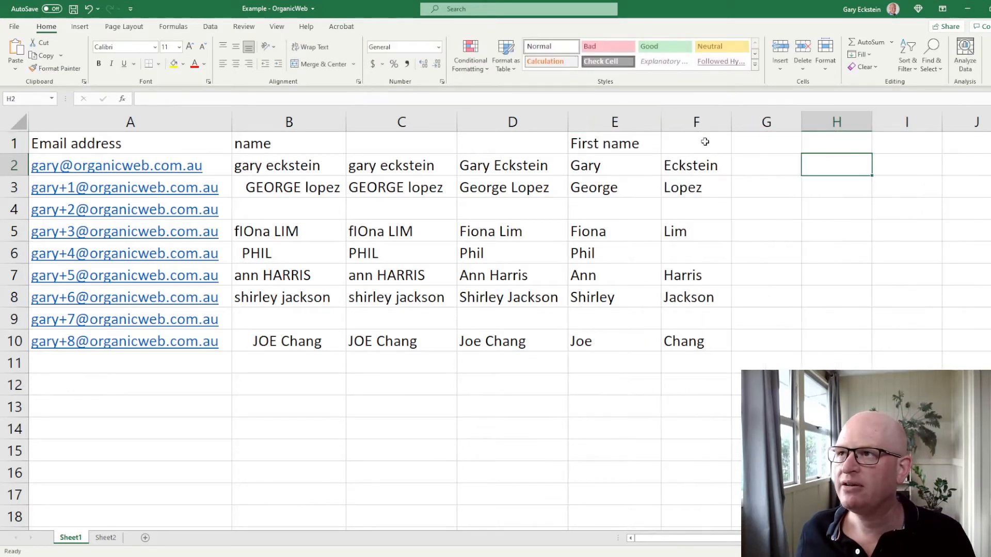
Add the header "Last name" in cell F1 and widen column F to fit it.
{"action": "left_click", "coordinate": [687, 138]}
{"action": "type", "text": "Last name"}
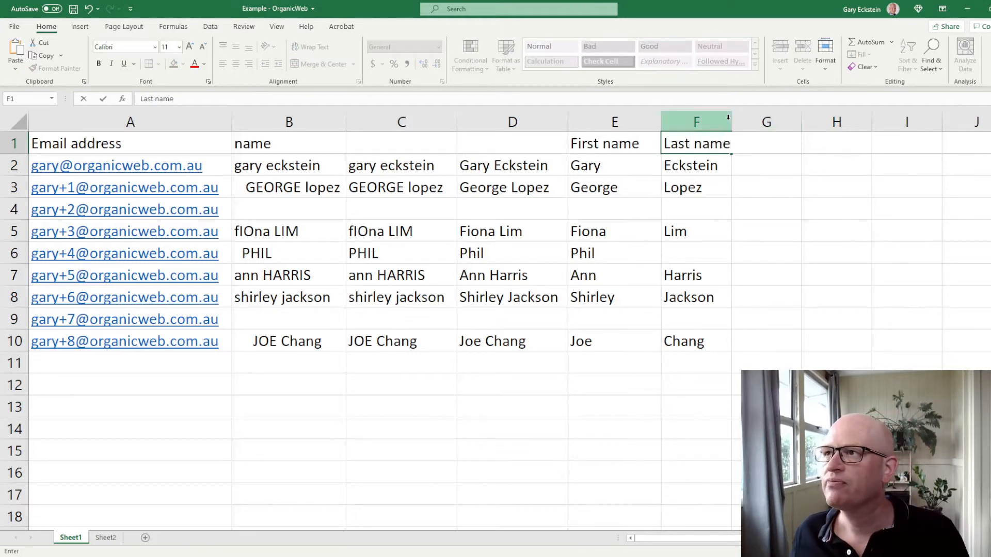
{"action": "left_click", "coordinate": [819, 225]}
{"action": "left_click_drag", "start_coordinate": [732, 118], "coordinate": [749, 118]}
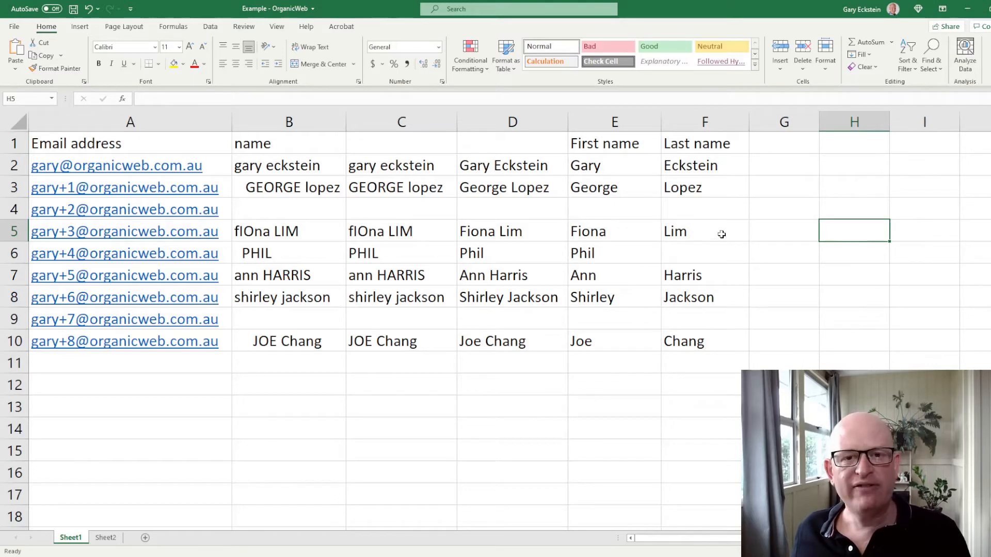
Copy the whole Email address column A into column G, beside the last names.
{"action": "left_click", "coordinate": [132, 121]}
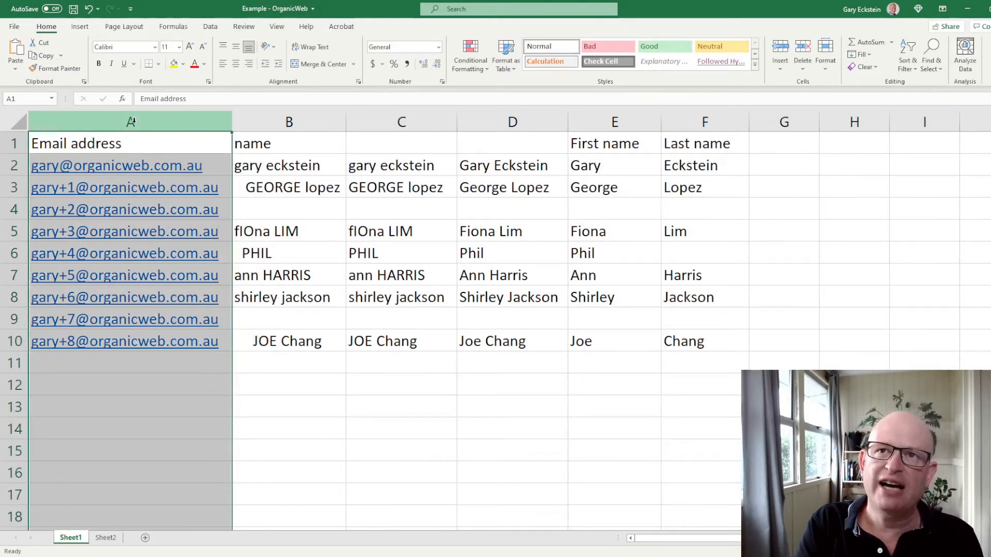
{"action": "key", "text": "ctrl+c"}
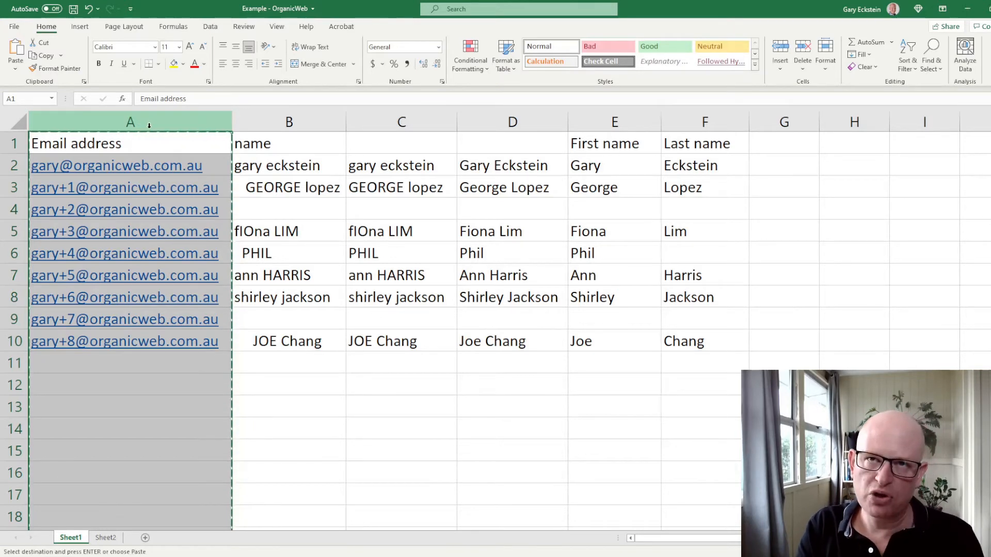
{"action": "left_click", "coordinate": [791, 123]}
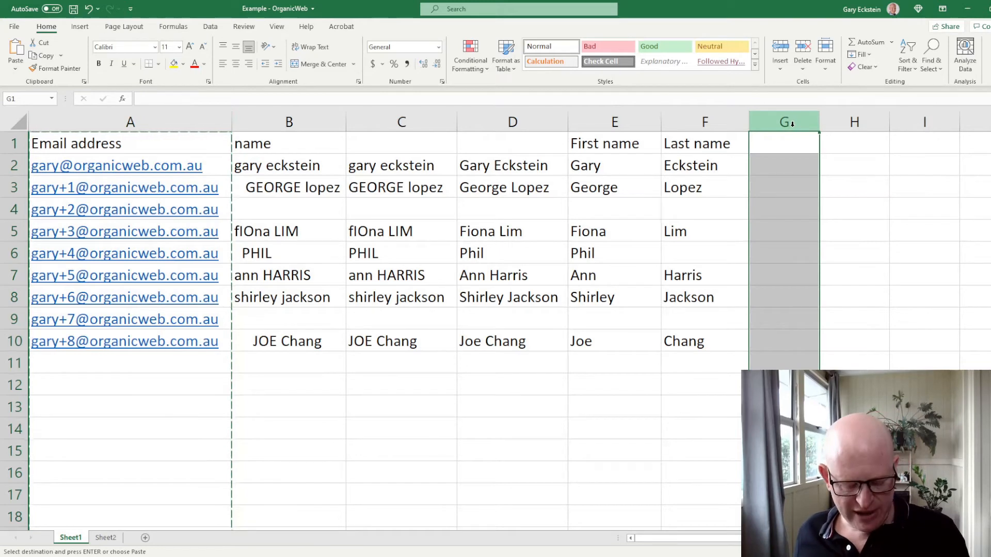
{"action": "key", "text": "ctrl+v"}
{"action": "left_click", "coordinate": [851, 429]}
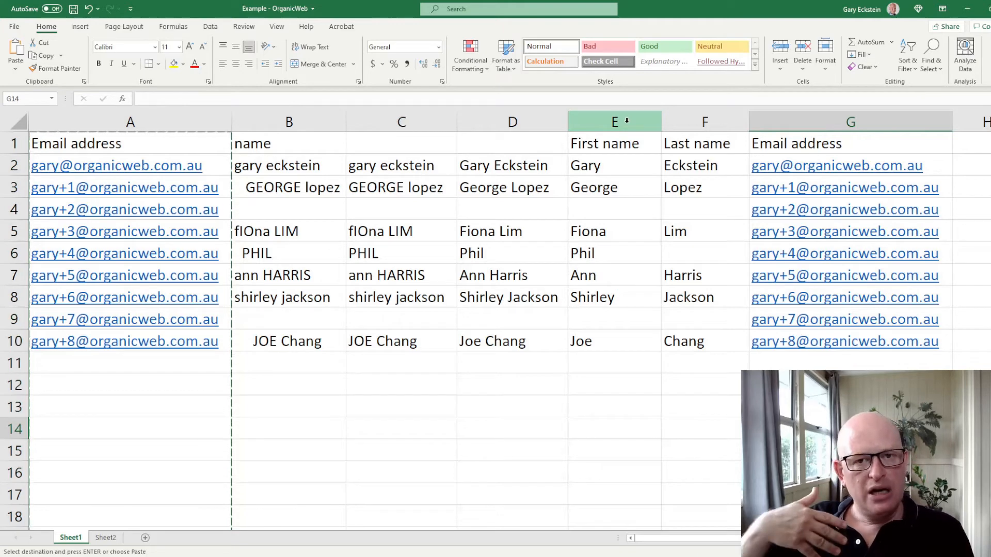
{"action": "left_click_drag", "start_coordinate": [626, 120], "coordinate": [849, 123]}
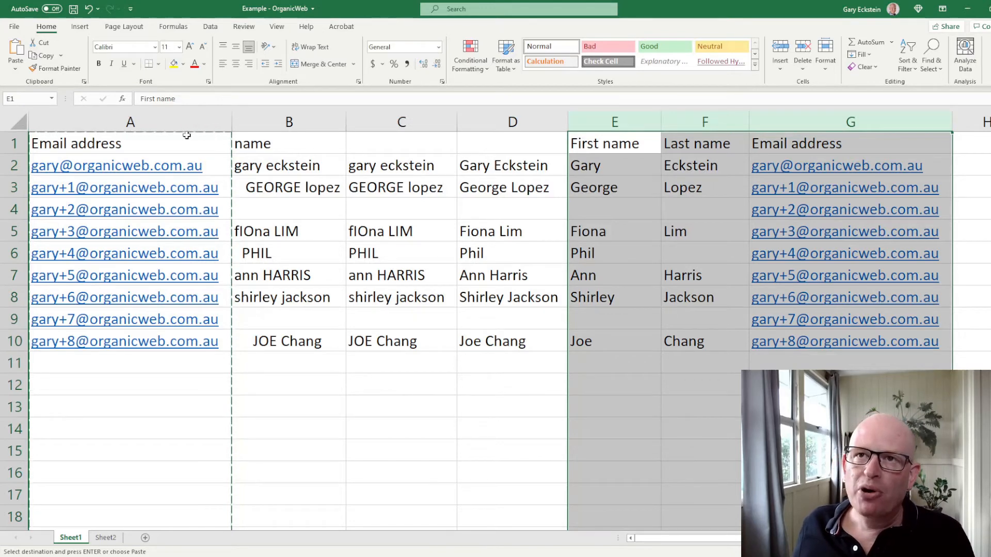
{"action": "left_click_drag", "start_coordinate": [160, 123], "coordinate": [550, 129]}
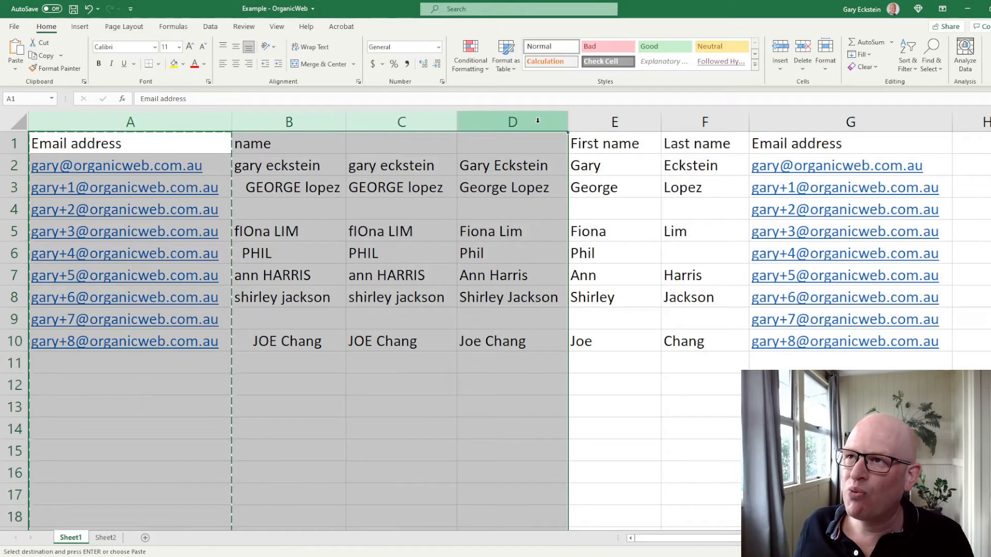
{"action": "left_click", "coordinate": [766, 473]}
{"action": "left_click_drag", "start_coordinate": [712, 123], "coordinate": [181, 119]}
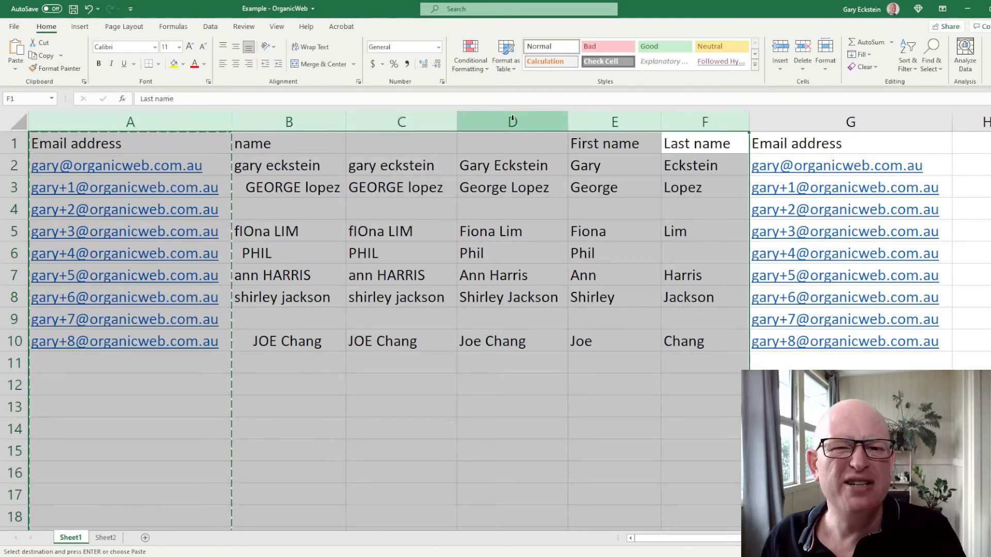
{"action": "left_click", "coordinate": [851, 450]}
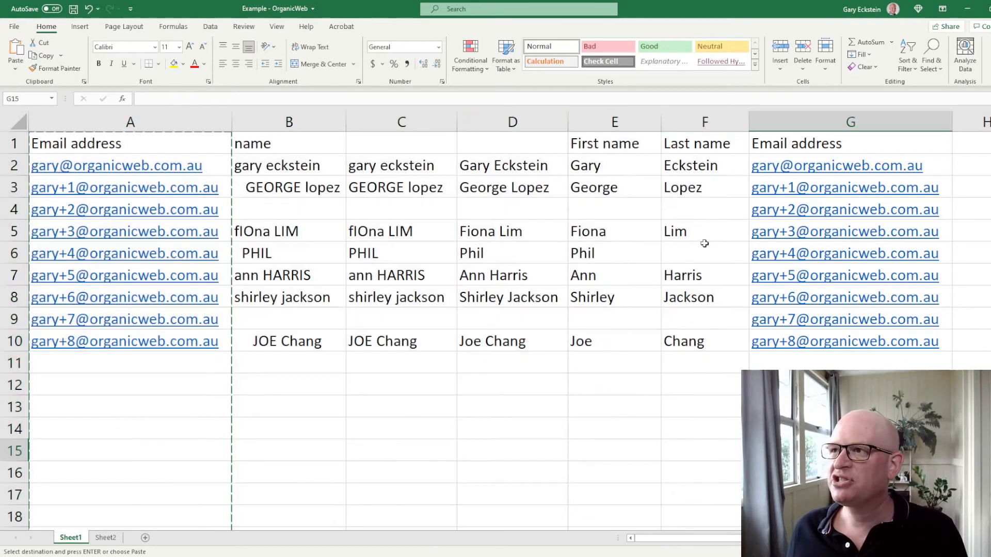
{"action": "left_click_drag", "start_coordinate": [637, 124], "coordinate": [772, 121]}
{"action": "left_click", "coordinate": [540, 447]}
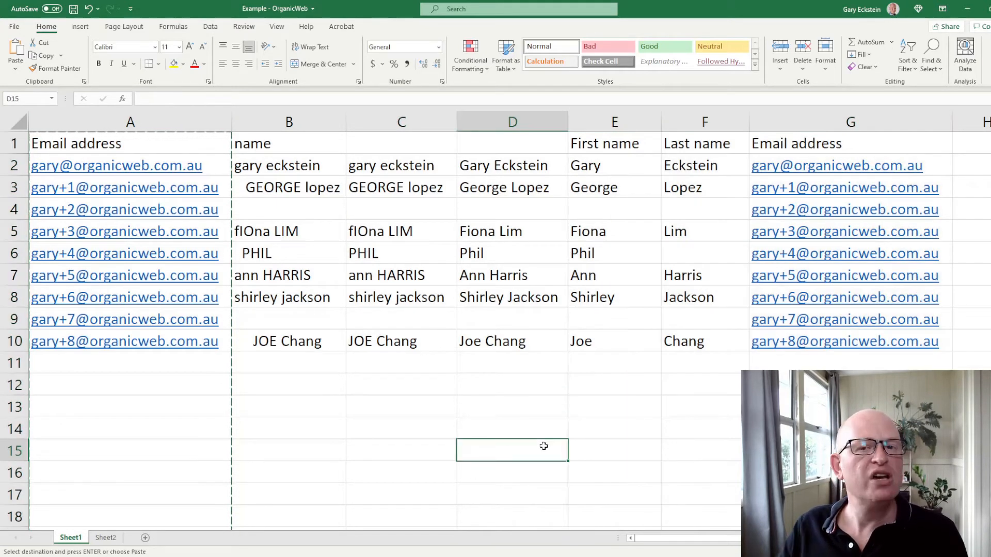
On Sheet2, paste the copied formula into cell C2 to trim surplus spaces from the name in B2.
{"action": "left_click", "coordinate": [104, 538]}
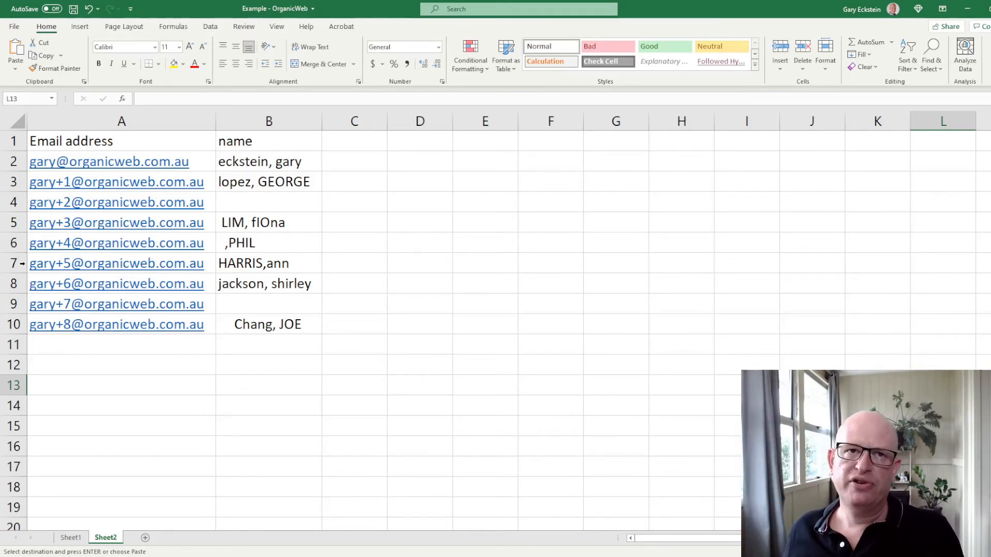
{"action": "key", "text": "alt+Tab"}
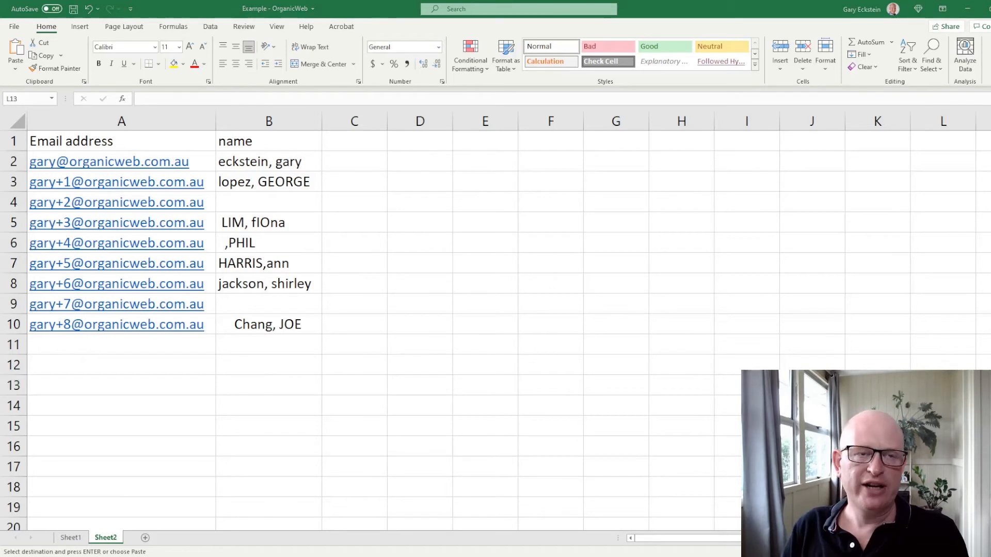
{"action": "key", "text": "ctrl+c"}
{"action": "key", "text": "alt+Tab"}
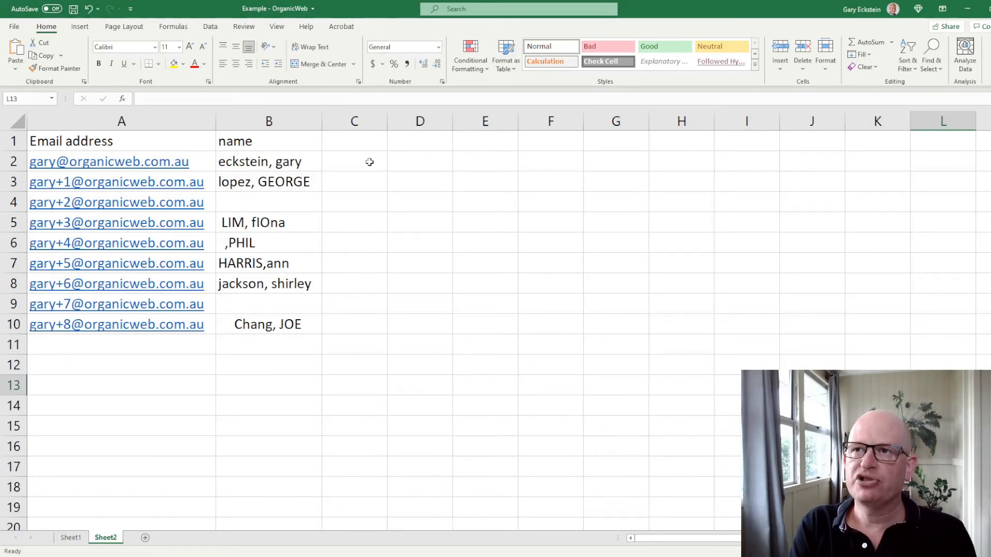
{"action": "left_click", "coordinate": [362, 159]}
{"action": "left_click", "coordinate": [300, 99]}
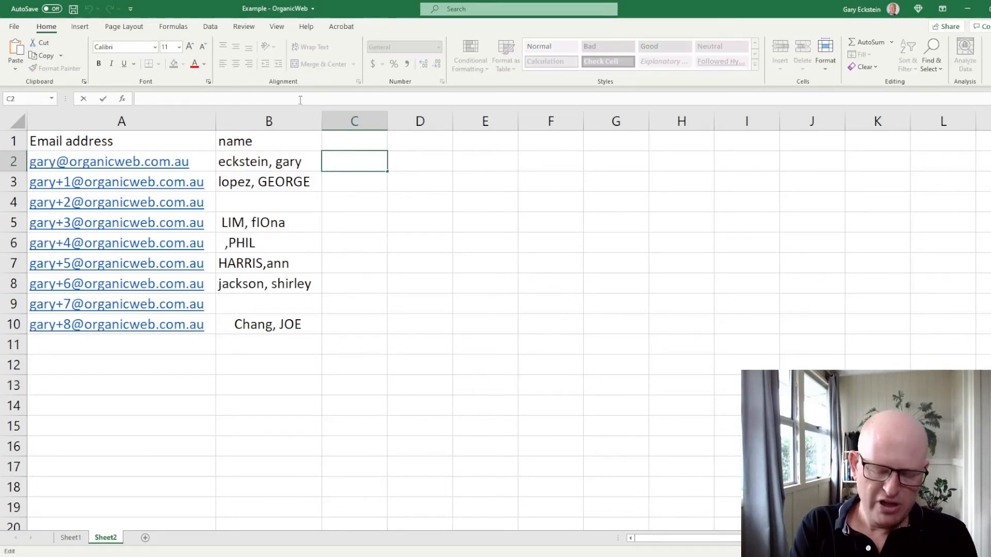
{"action": "key", "text": "ctrl+v"}
{"action": "key", "text": "Return"}
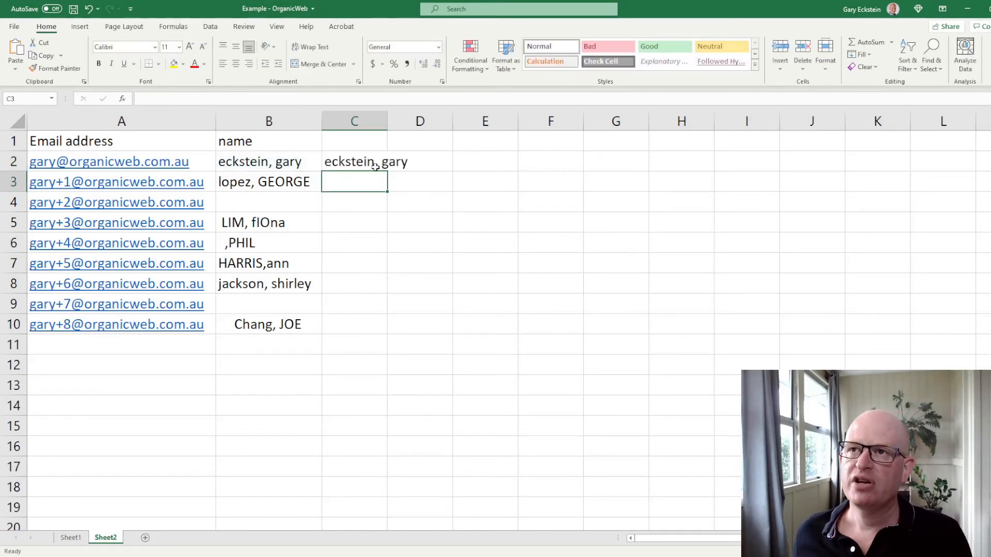
Fill the space-trimming formula from C2 down through C10 and widen column C to fit the names.
{"action": "left_click", "coordinate": [376, 167]}
{"action": "left_click_drag", "start_coordinate": [384, 171], "coordinate": [383, 331]}
{"action": "left_click", "coordinate": [325, 385]}
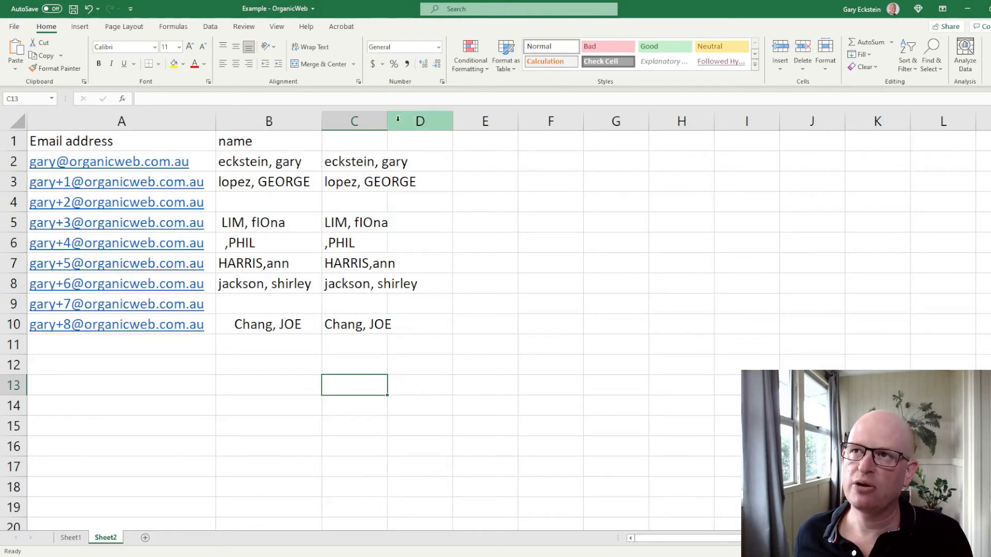
{"action": "left_click_drag", "start_coordinate": [387, 120], "coordinate": [422, 121]}
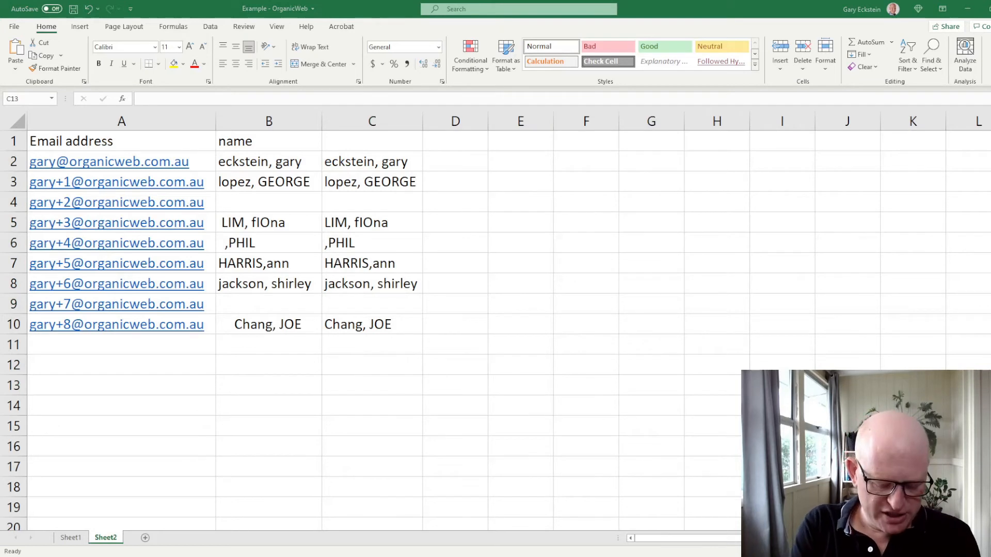
Enter =PROPER(C2) in cell D2 to capitalise the trimmed name properly.
{"action": "key", "text": "alt+Tab"}
{"action": "key", "text": "BackSpace"}
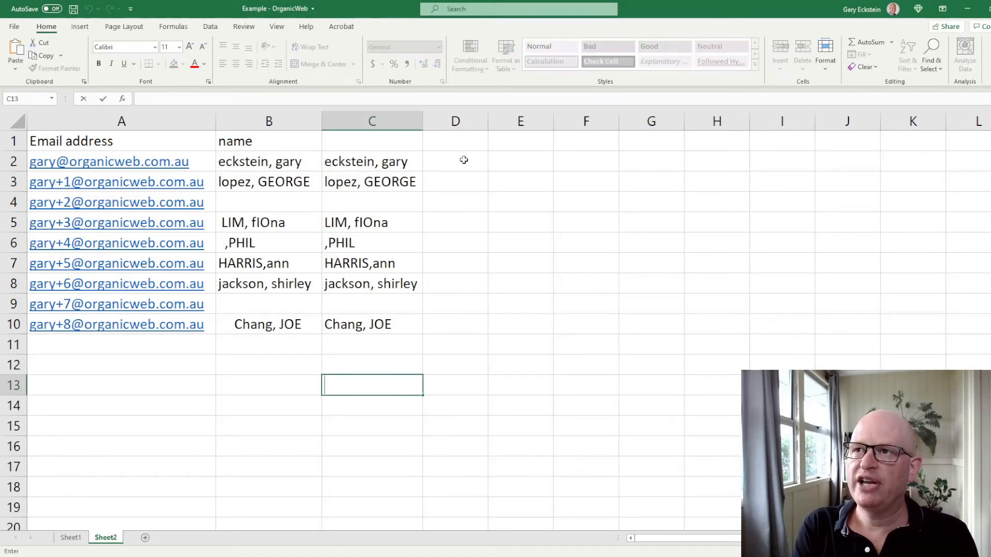
{"action": "left_click", "coordinate": [445, 159]}
{"action": "left_click", "coordinate": [410, 96]}
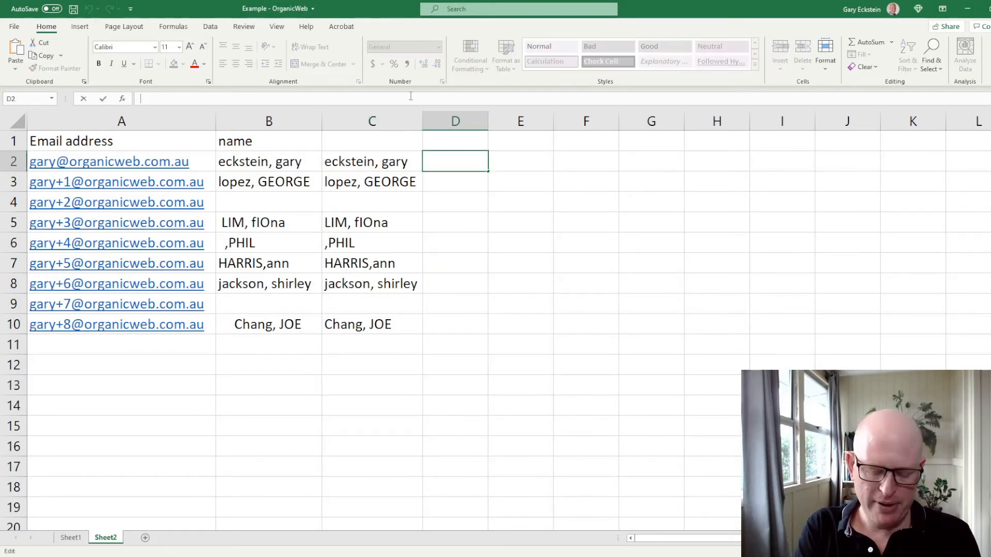
{"action": "type", "text": "=PROPER(C2)"}
{"action": "key", "text": "Return"}
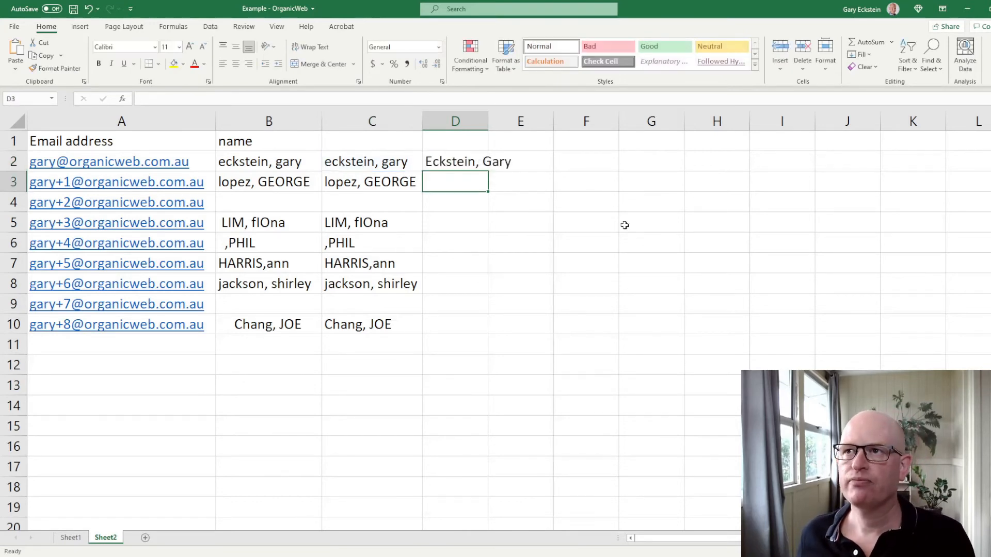
Widen column D to fit the names and fill the PROPER formula from D2 down through D10.
{"action": "left_click_drag", "start_coordinate": [489, 121], "coordinate": [527, 124]}
{"action": "left_click", "coordinate": [503, 161]}
{"action": "left_click_drag", "start_coordinate": [530, 167], "coordinate": [510, 343]}
{"action": "left_click", "coordinate": [613, 324]}
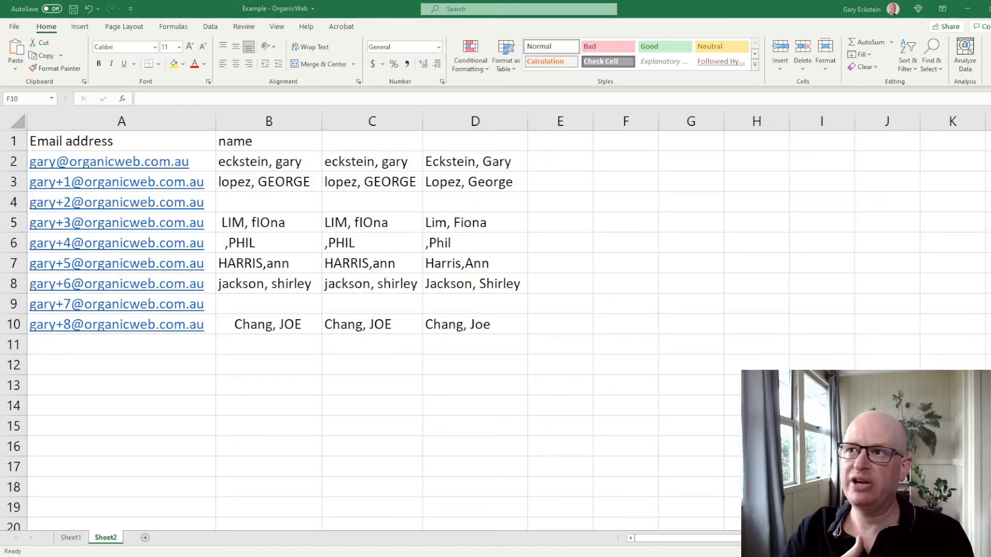
Enter =IF(ISNUMBER(SEARCH(",",D2)),LEFT(D2,(FIND(",",D2,1)-1)),D2) in cell E2 to extract the last name before the comma.
{"action": "left_click", "coordinate": [579, 160]}
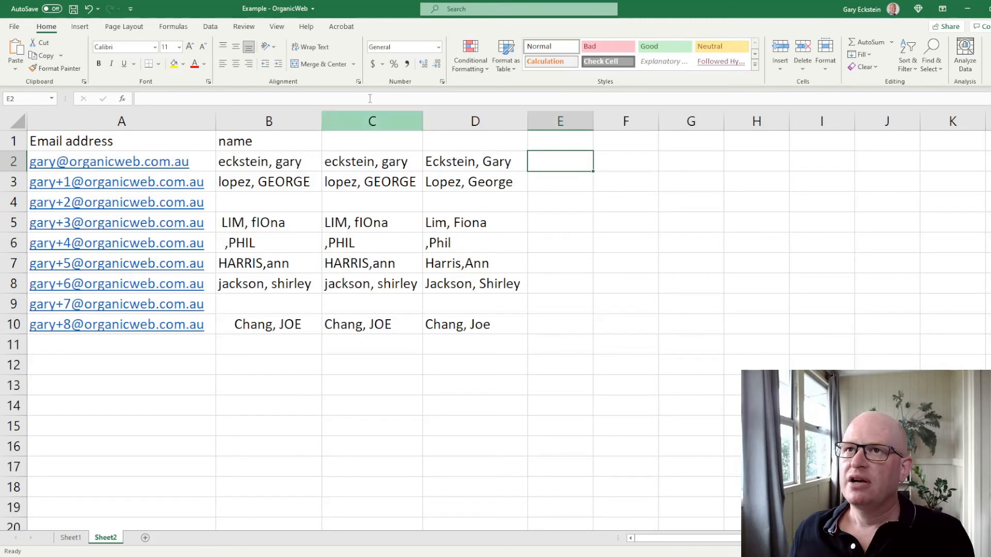
{"action": "left_click", "coordinate": [299, 98]}
{"action": "key", "text": "ctrl+v"}
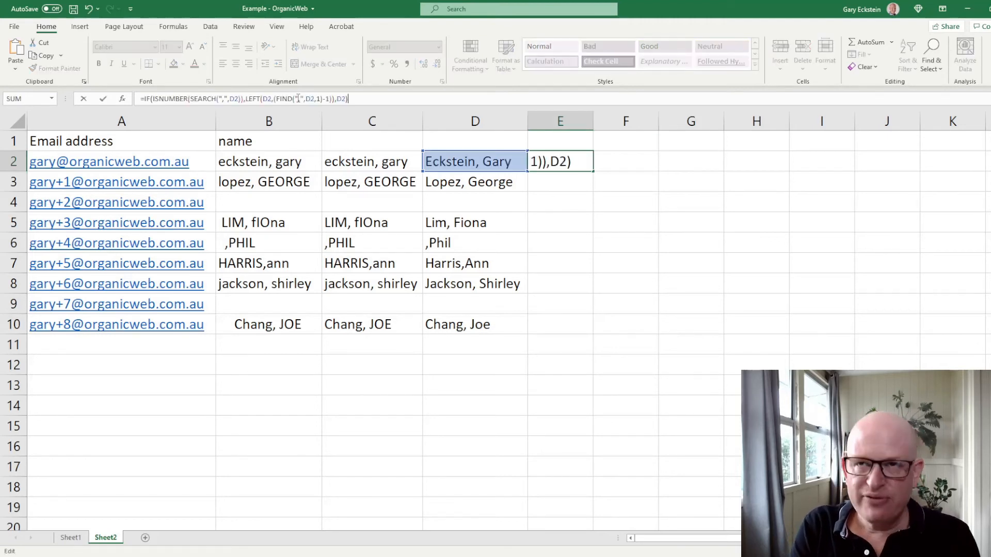
{"action": "key", "text": "Return"}
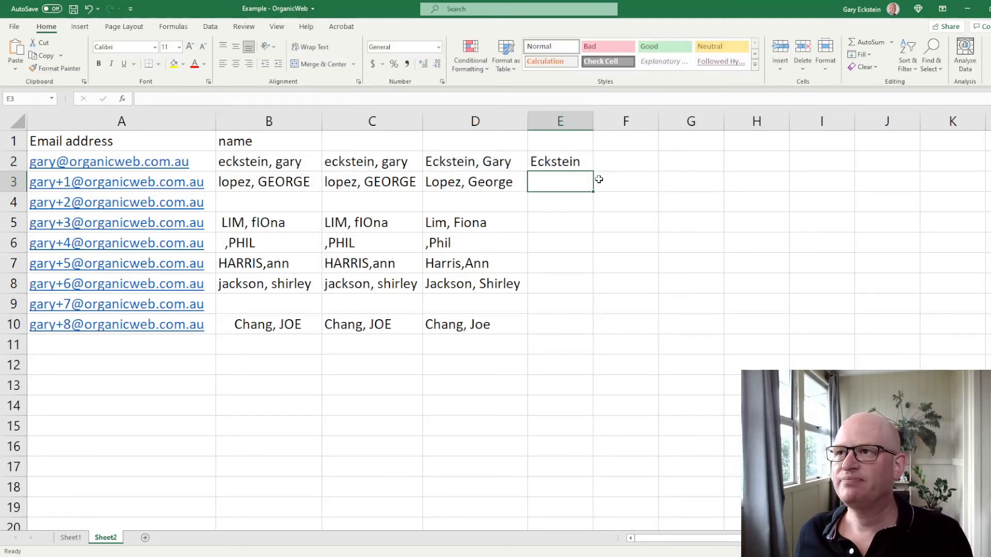
Fill the comma-based last-name formula from E2 down through E10, and open E2's formula to review its comma delimiter.
{"action": "left_click", "coordinate": [553, 155]}
{"action": "left_click_drag", "start_coordinate": [594, 173], "coordinate": [584, 344]}
{"action": "left_click", "coordinate": [566, 159]}
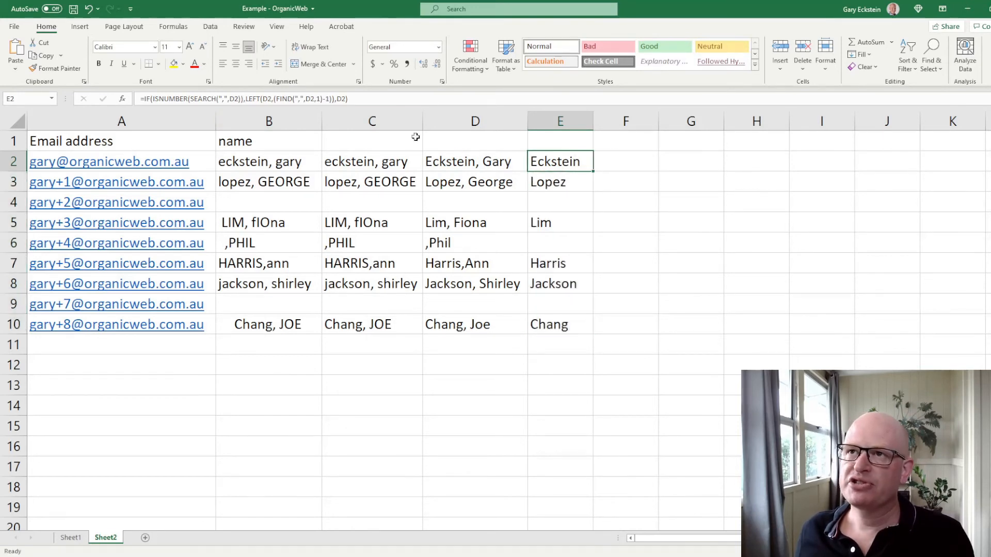
{"action": "left_click", "coordinate": [298, 99]}
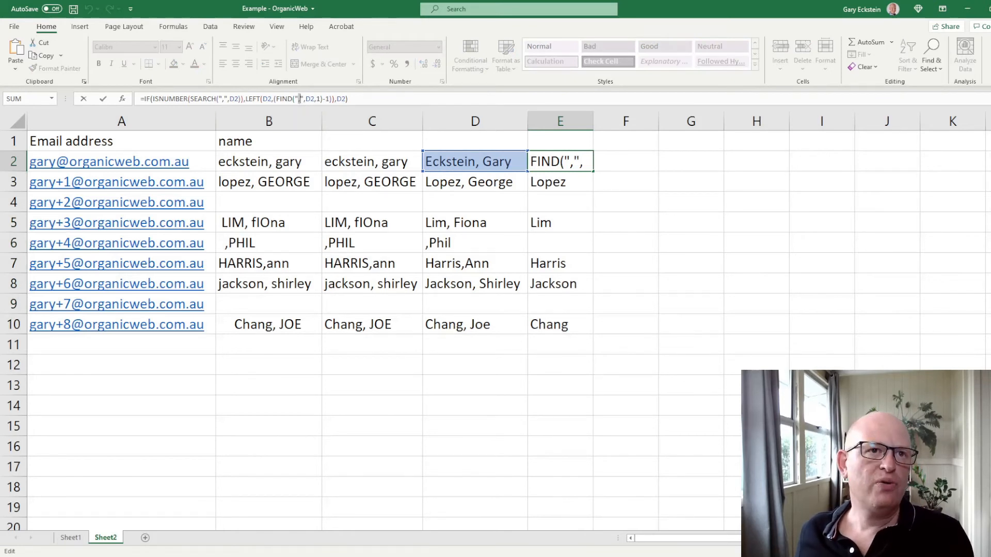
Enter =IF(ISNUMBER(SEARCH(",",D2)),RIGHT(D2,LEN(D2)-FIND(",",D2)),"") in cell F2 to extract the first name after the comma.
{"action": "left_click", "coordinate": [615, 161]}
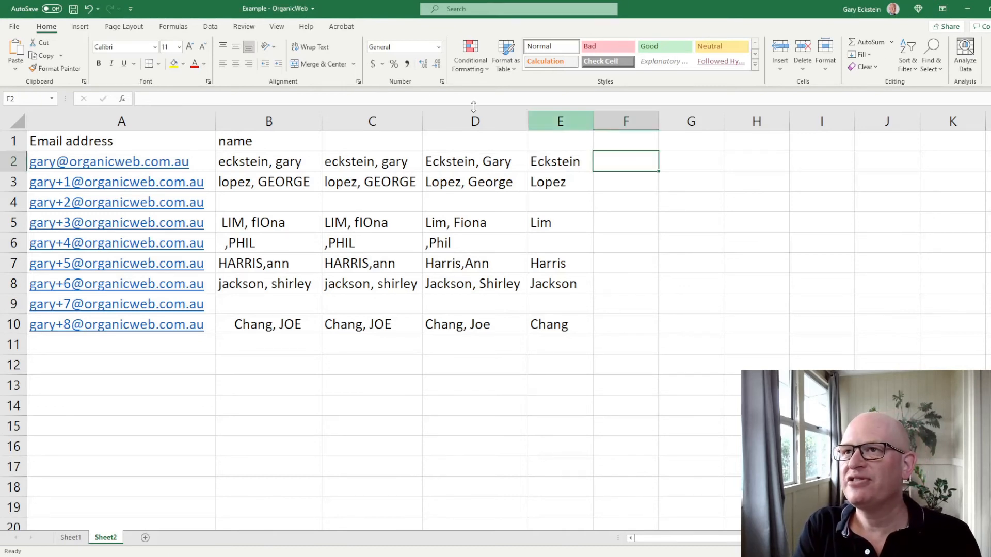
{"action": "left_click", "coordinate": [415, 100]}
{"action": "key", "text": "ctrl+v"}
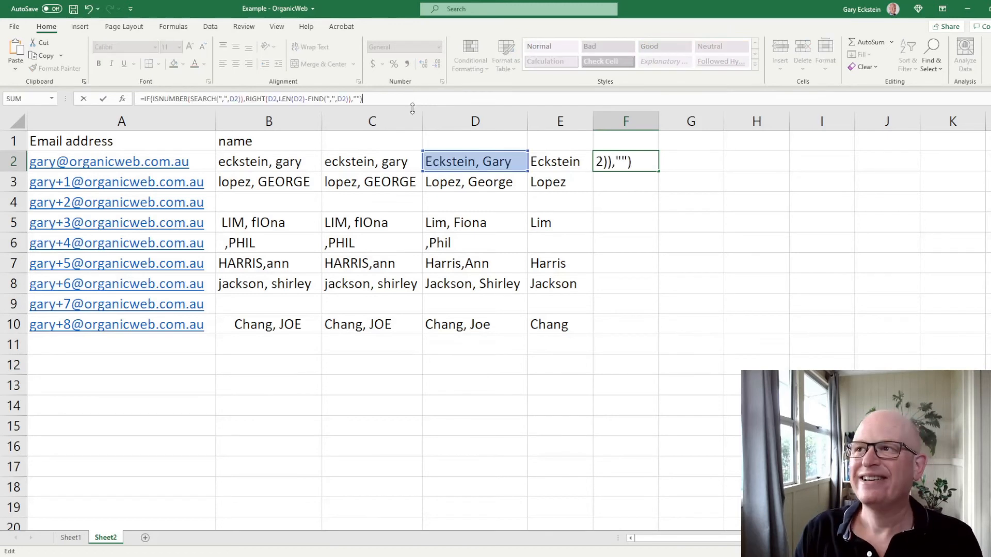
{"action": "key", "text": "Return"}
Fill the comma-based first-name formula from F2 down through F10.
{"action": "left_click", "coordinate": [650, 169]}
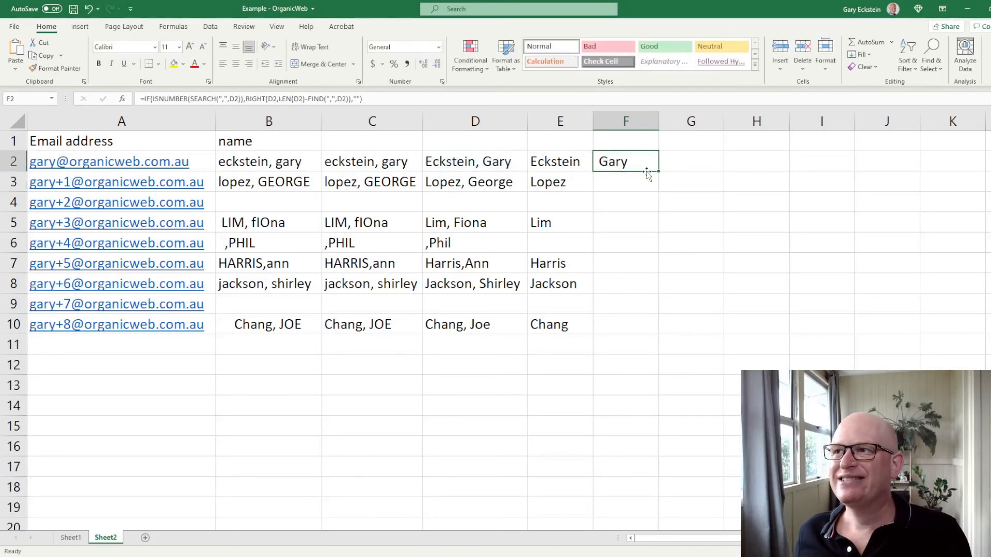
{"action": "left_click_drag", "start_coordinate": [657, 171], "coordinate": [654, 331]}
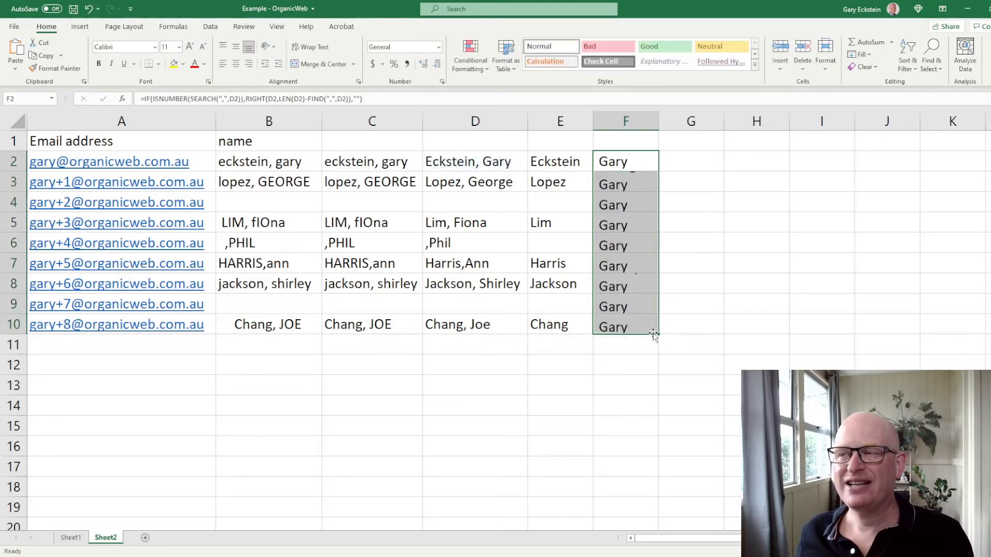
{"action": "left_click", "coordinate": [732, 328]}
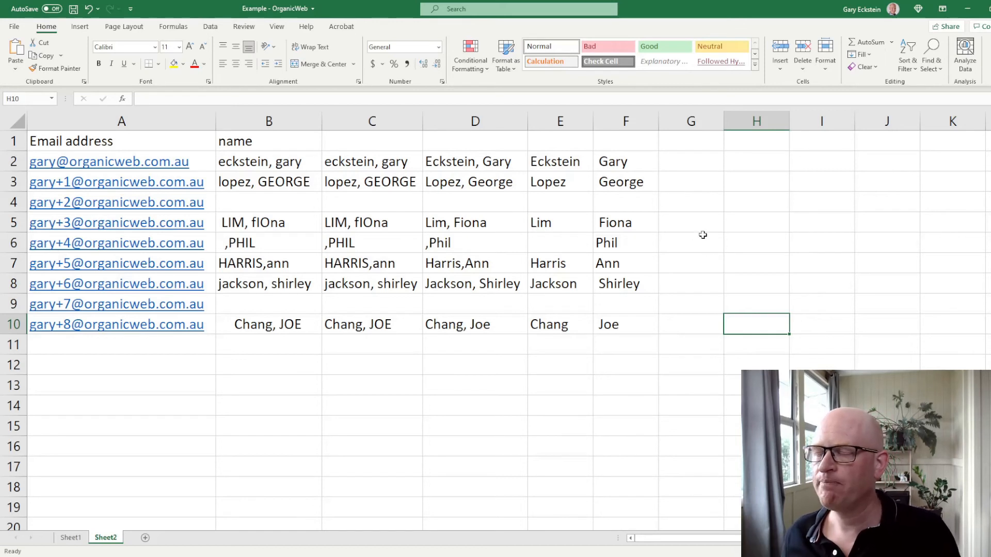
{"action": "left_click", "coordinate": [613, 223]}
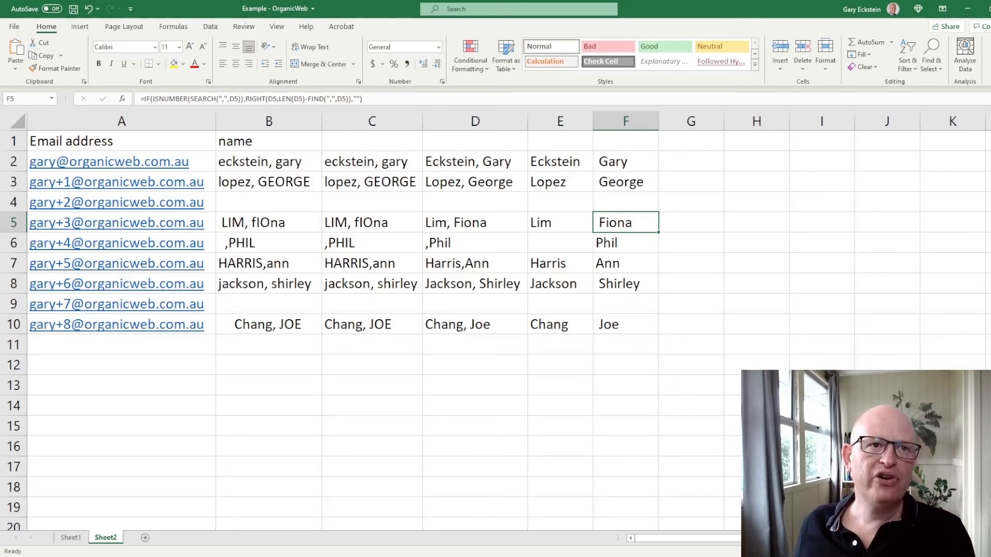
{"action": "key", "text": "alt+Tab"}
{"action": "key", "text": "alt+Tab"}
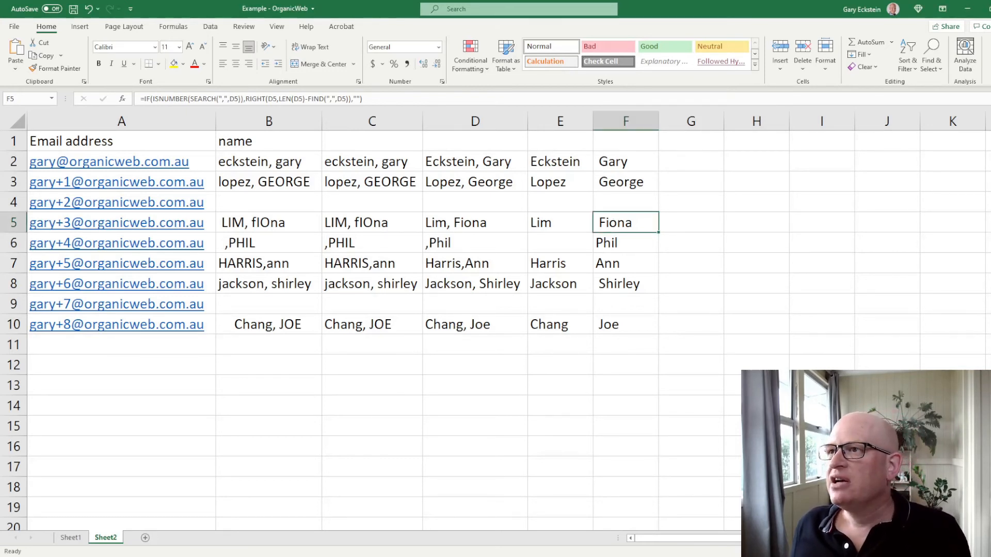
Enter =TRIM(E2) in cell G2 to strip spaces from the last name, and fill it down through G10.
{"action": "left_click", "coordinate": [682, 161]}
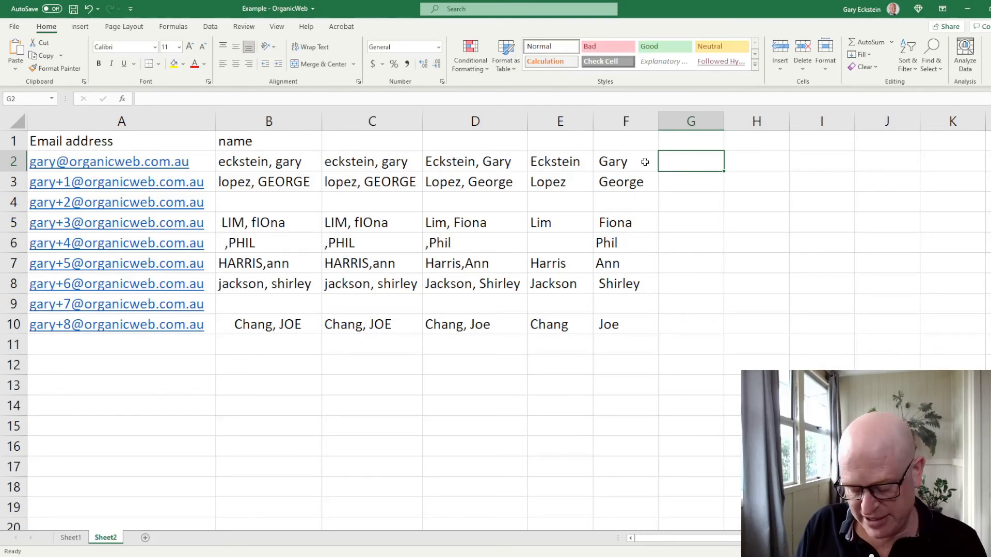
{"action": "type", "text": "=TRIM("}
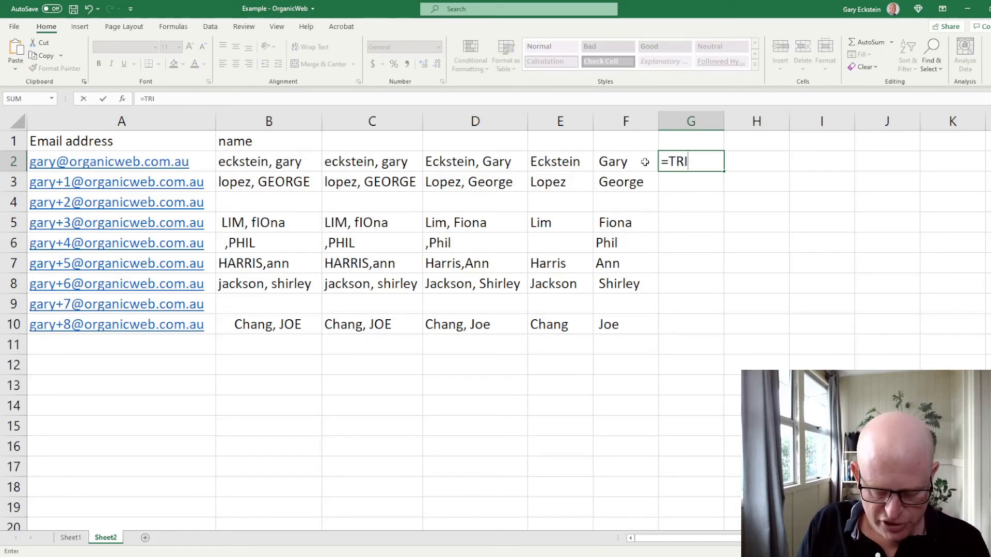
{"action": "left_click", "coordinate": [548, 161]}
{"action": "type", "text": ")"}
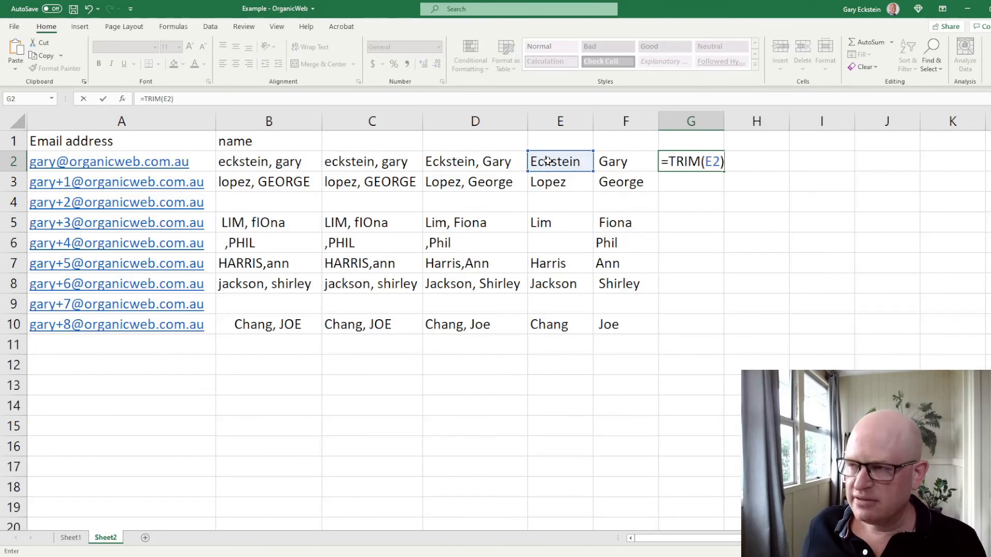
{"action": "key", "text": "Return"}
{"action": "left_click", "coordinate": [713, 163]}
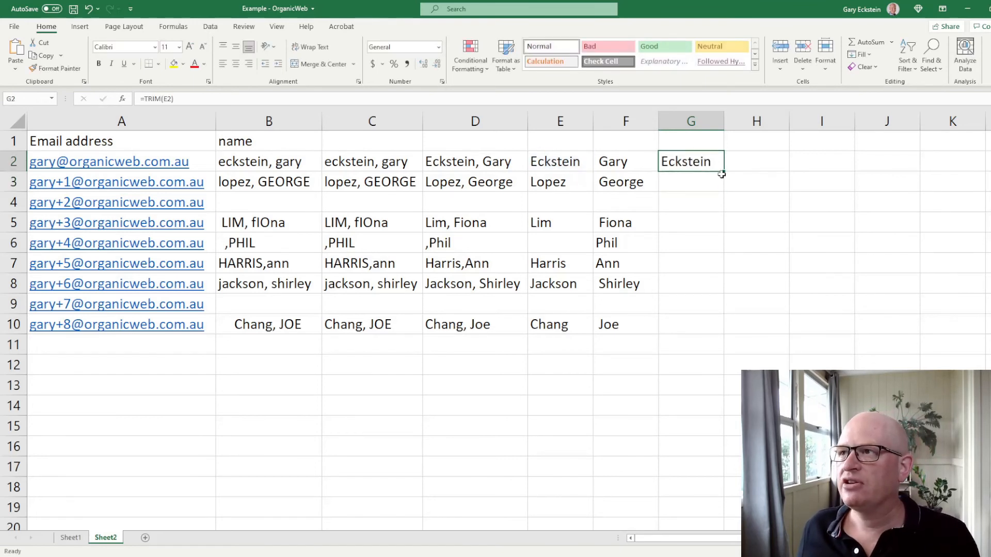
{"action": "left_click_drag", "start_coordinate": [723, 171], "coordinate": [721, 332]}
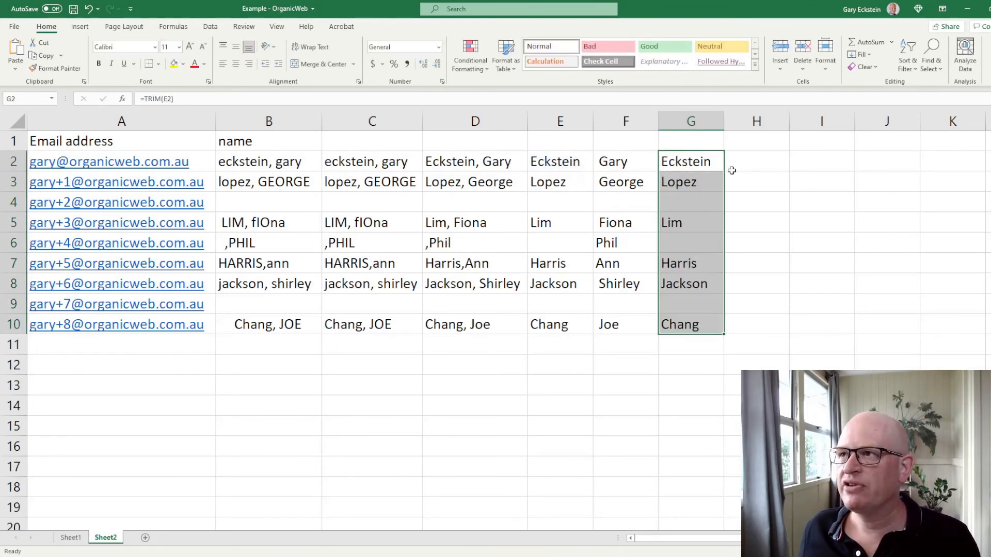
Enter =TRIM(F2) in cell H2 to strip spaces from the first name, and fill it down through H10.
{"action": "left_click", "coordinate": [749, 160]}
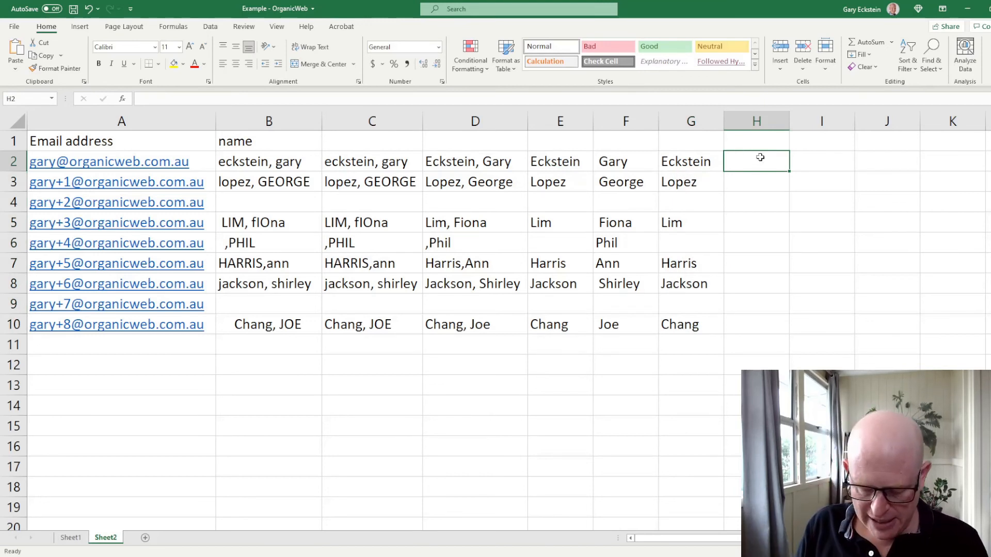
{"action": "type", "text": "=TRIM"}
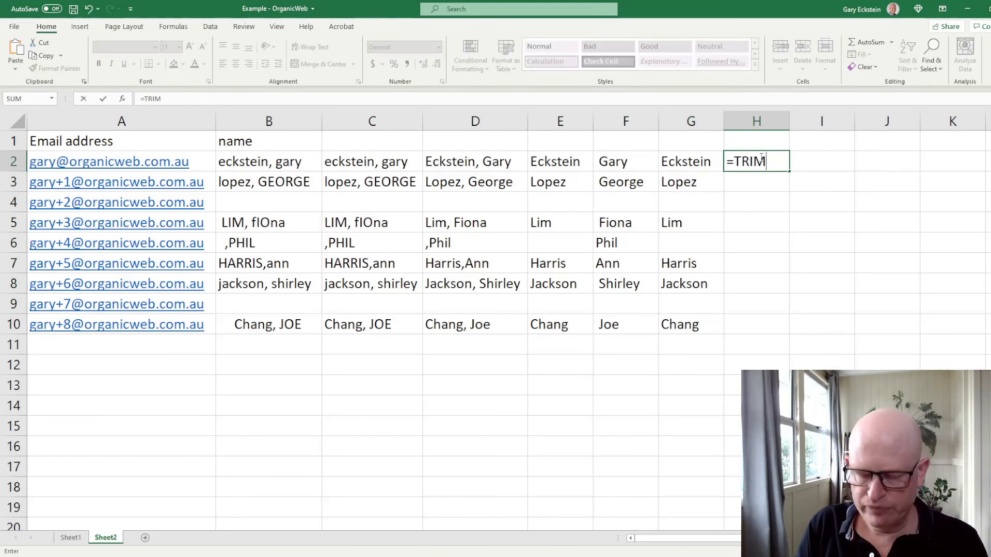
{"action": "type", "text": "("}
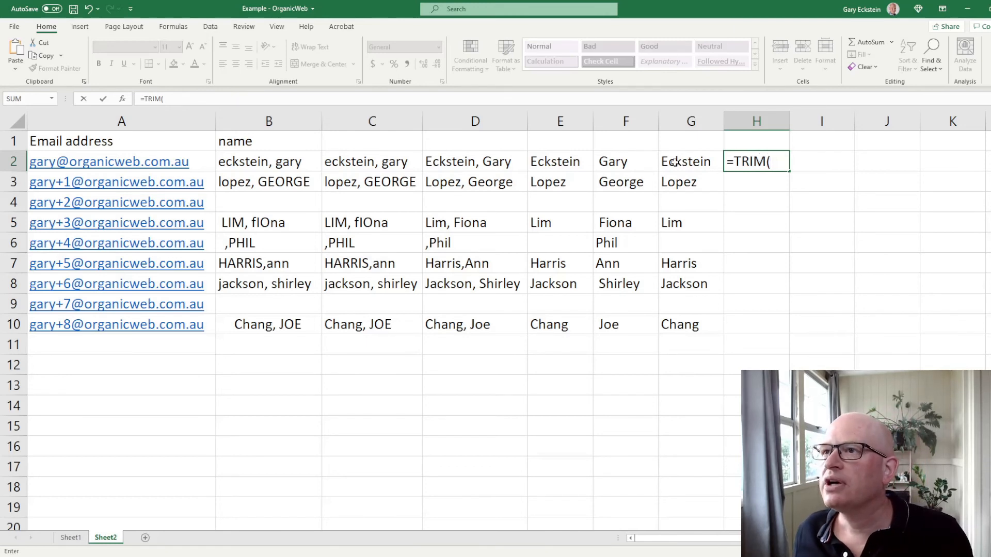
{"action": "left_click", "coordinate": [618, 161]}
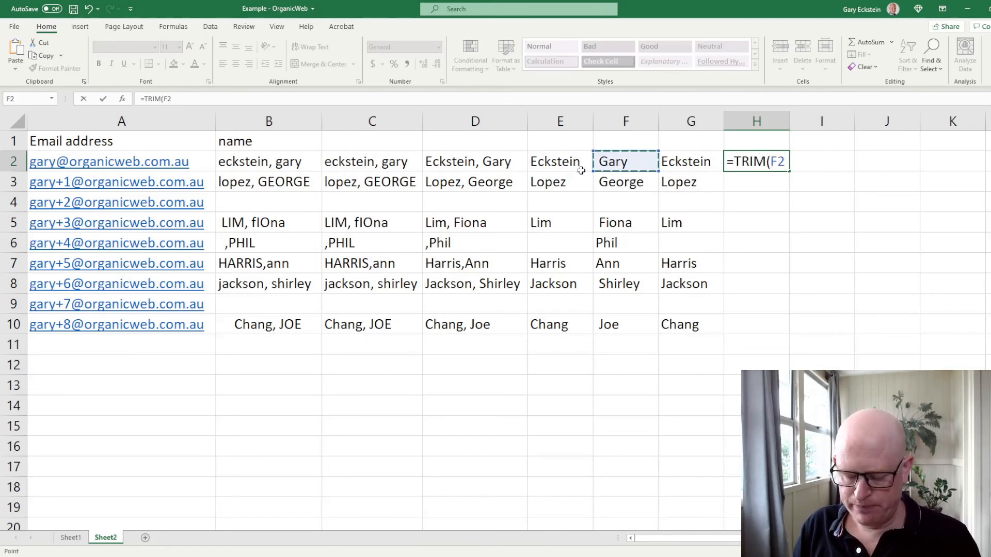
{"action": "type", "text": ")"}
{"action": "key", "text": "Return"}
{"action": "left_click", "coordinate": [766, 162]}
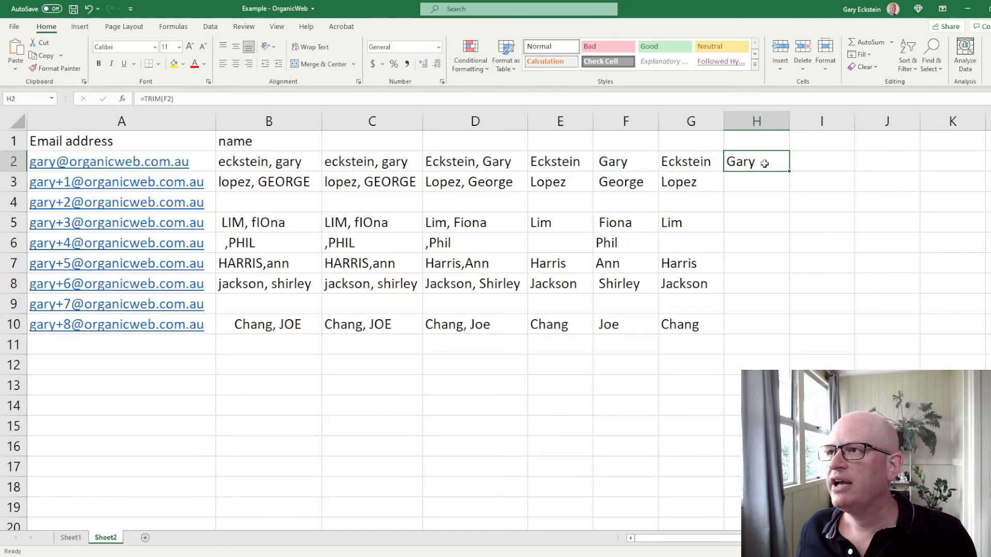
{"action": "left_click_drag", "start_coordinate": [790, 173], "coordinate": [784, 338]}
{"action": "left_click", "coordinate": [820, 385]}
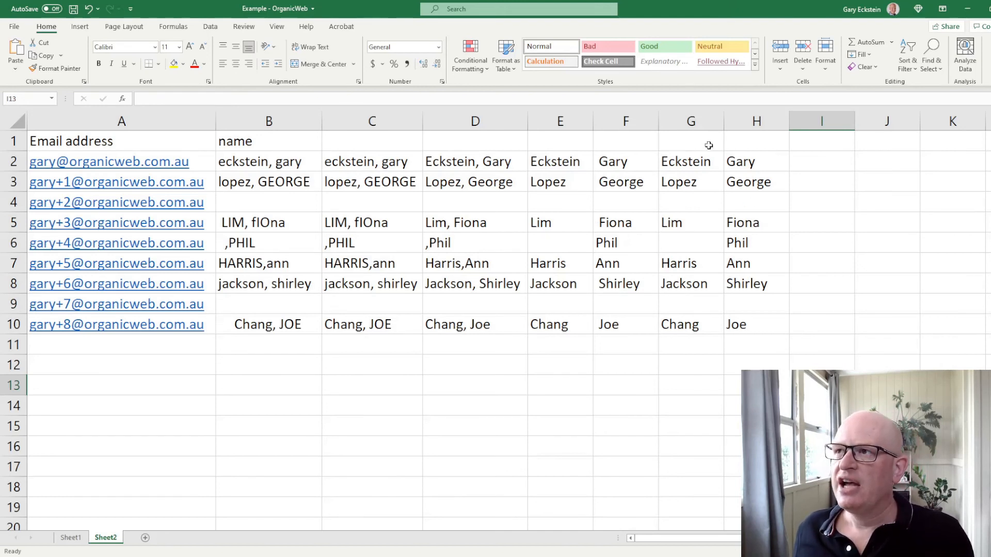
Copy the whole Email address column A into column I beside the trimmed names.
{"action": "left_click", "coordinate": [101, 115]}
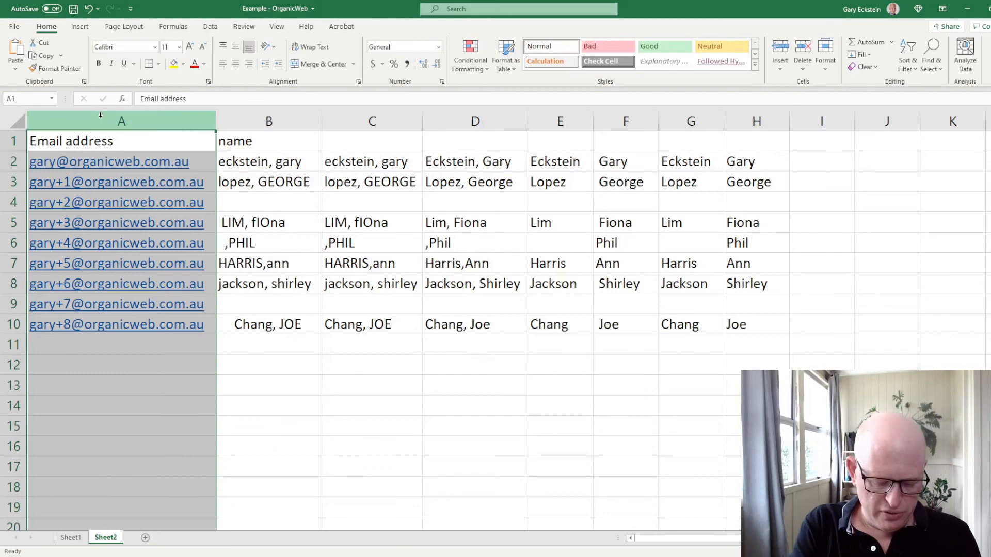
{"action": "key", "text": "ctrl+c"}
{"action": "left_click", "coordinate": [811, 120]}
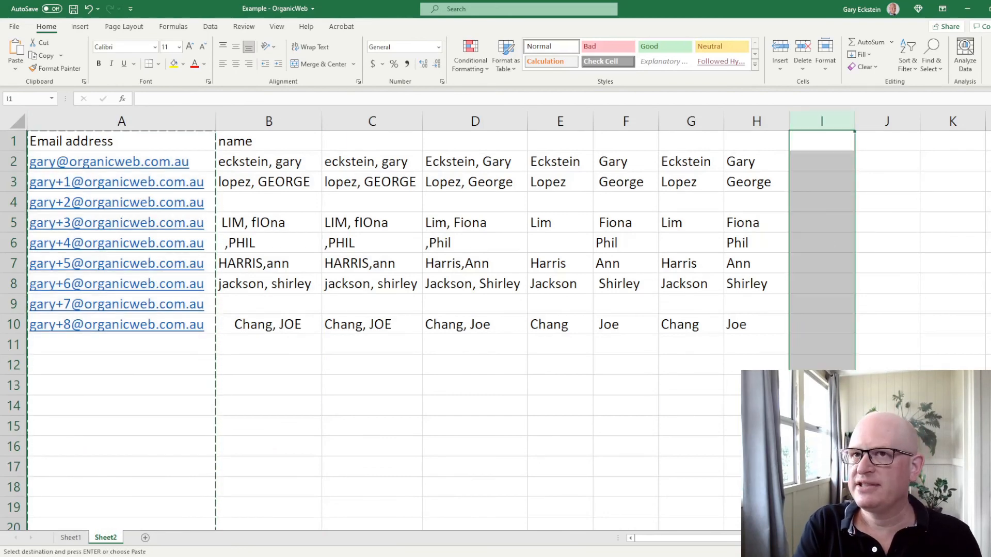
{"action": "key", "text": "ctrl+v"}
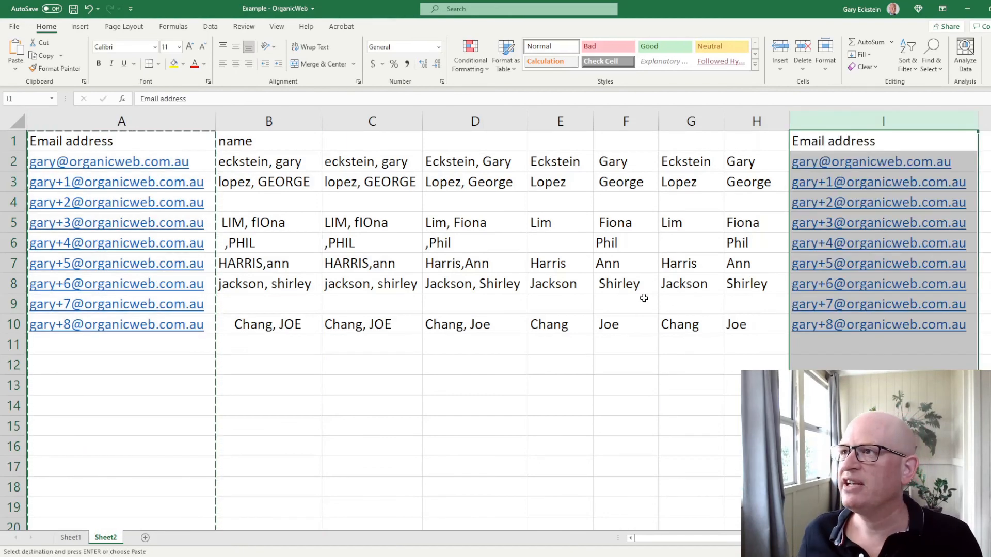
Label the trimmed name columns by entering the header "First name" in H1 and "Last name" in G1.
{"action": "left_click", "coordinate": [746, 141]}
{"action": "type", "text": "Fi"}
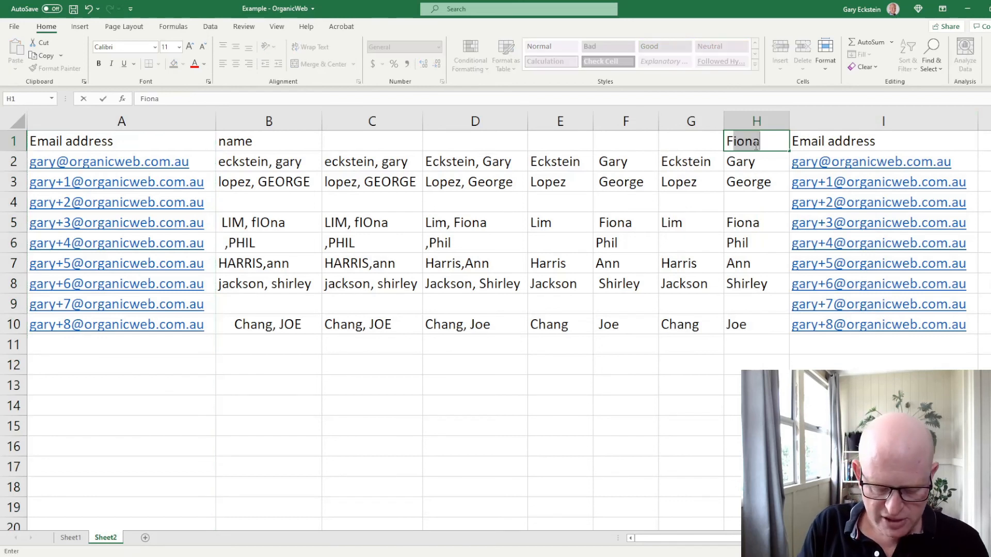
{"action": "type", "text": "rs name"}
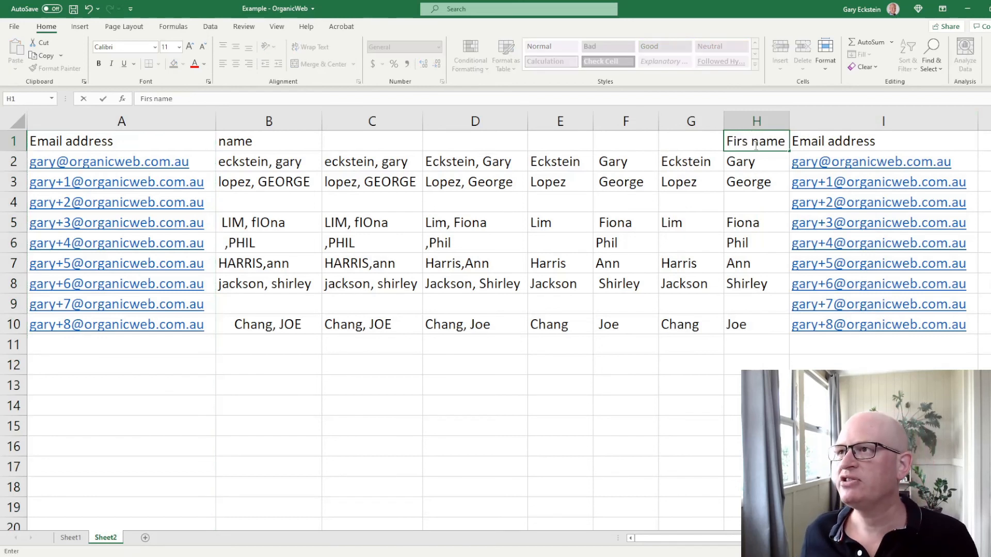
{"action": "left_click", "coordinate": [747, 141]}
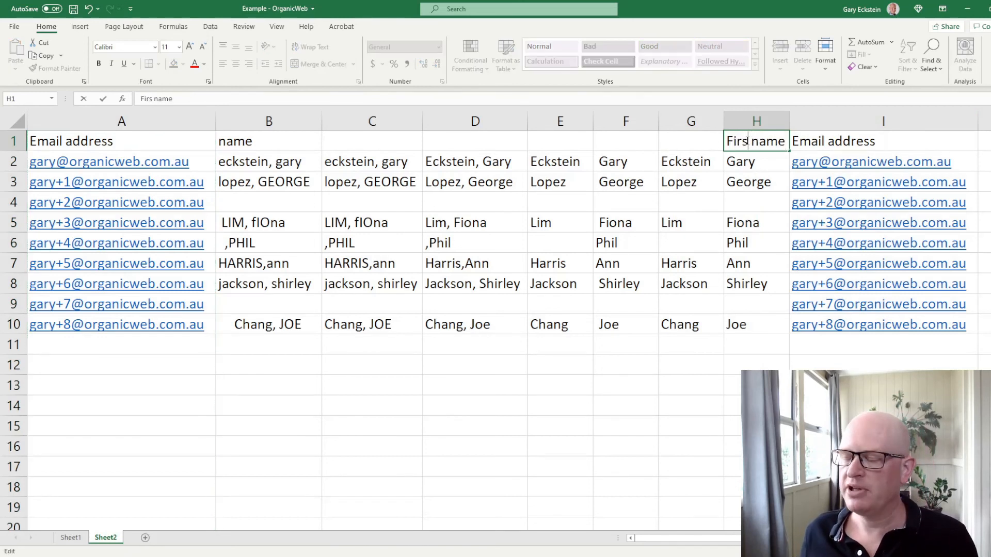
{"action": "type", "text": "t"}
{"action": "left_click", "coordinate": [705, 143]}
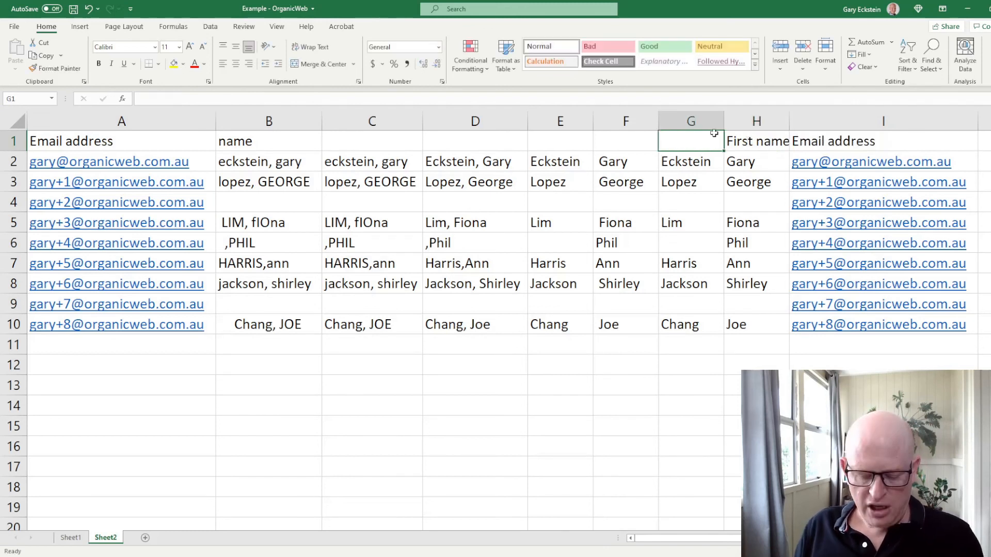
{"action": "type", "text": "Last name"}
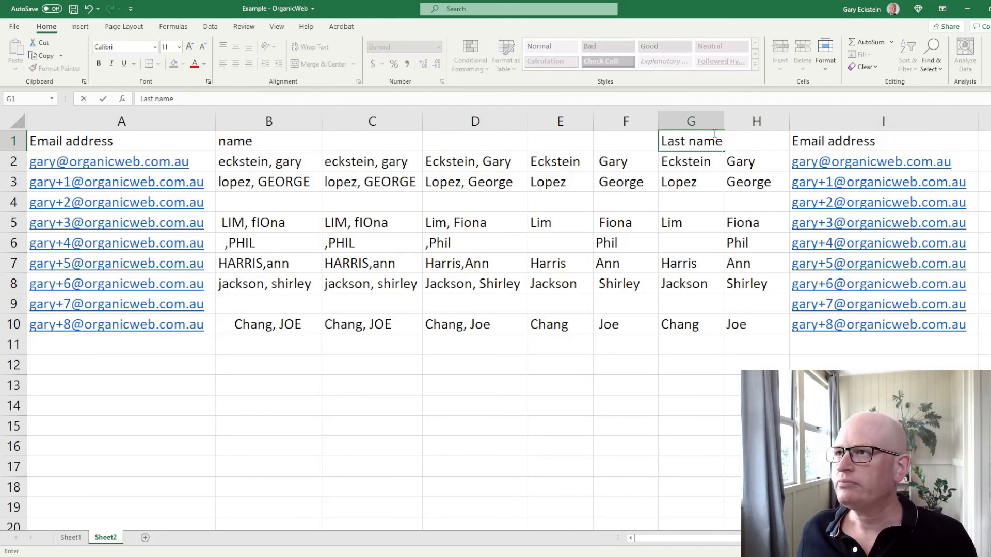
{"action": "key", "text": "Return"}
Select columns G through I, holding the last names, first names and email addresses.
{"action": "left_click", "coordinate": [710, 120]}
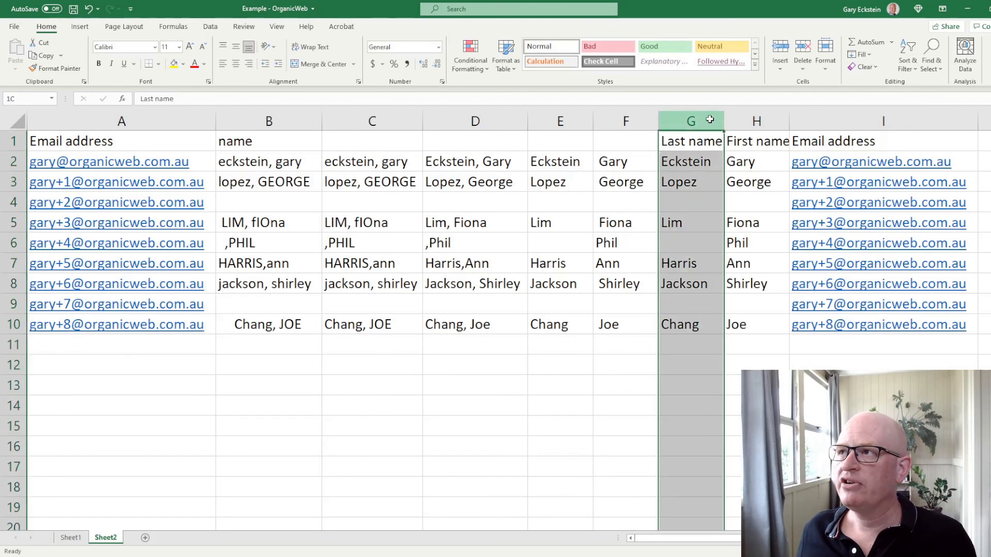
{"action": "left_click_drag", "start_coordinate": [710, 120], "coordinate": [855, 294]}
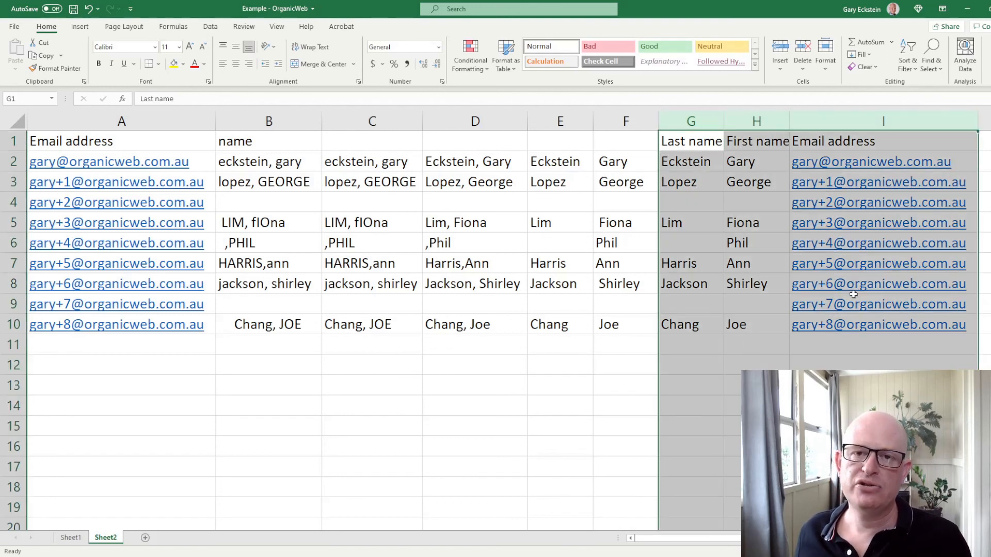